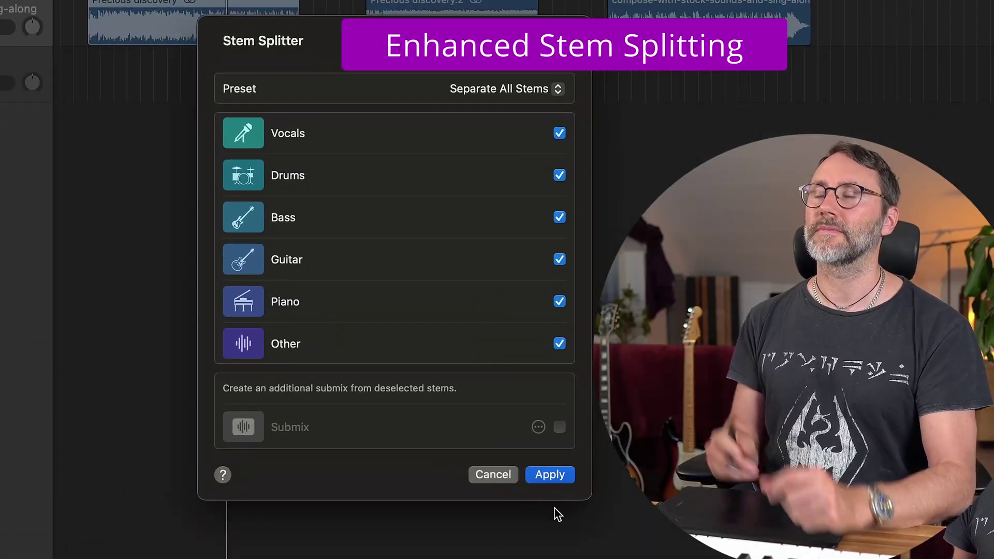
Apply the all-stems split in the Stem Splitter and return to the three original song regions.
left_click(554, 477)
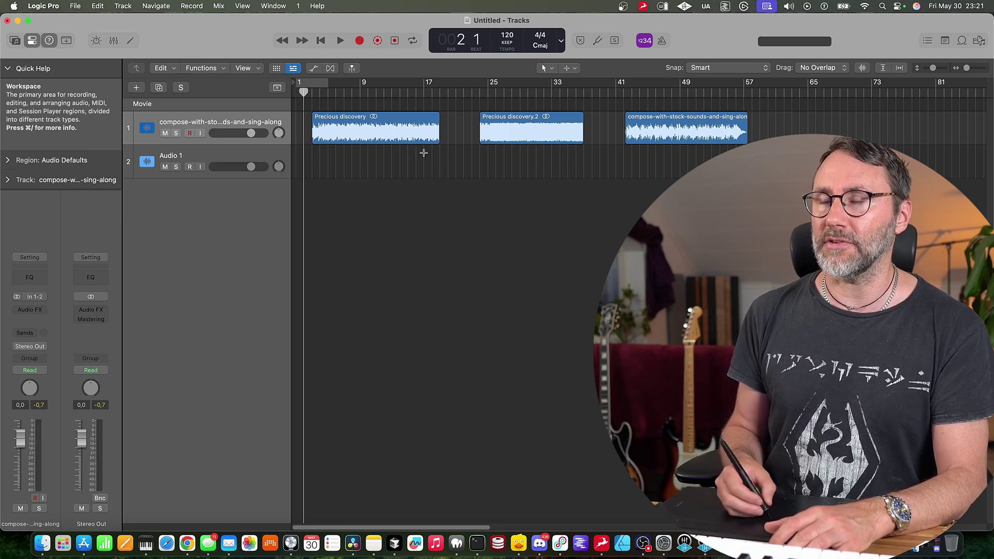
Play the song from bar 3, then stop and select the Precious discovery region.
left_click_drag(304, 92, 312, 91)
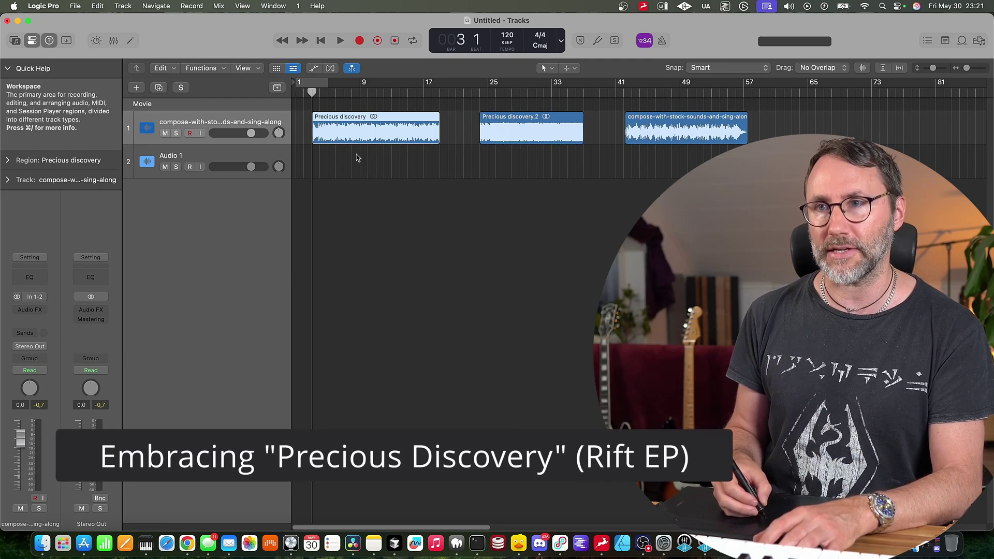
key("space")
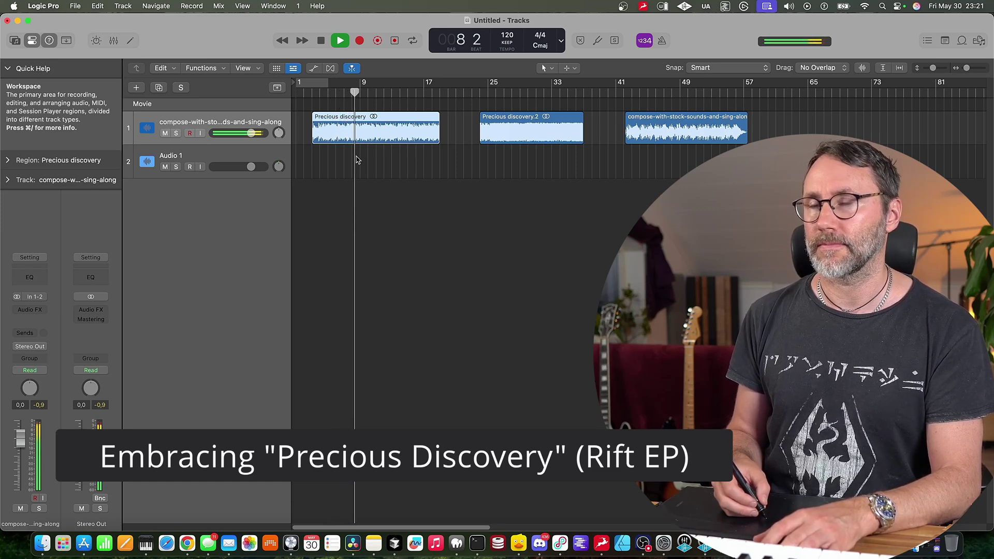
left_click(373, 153)
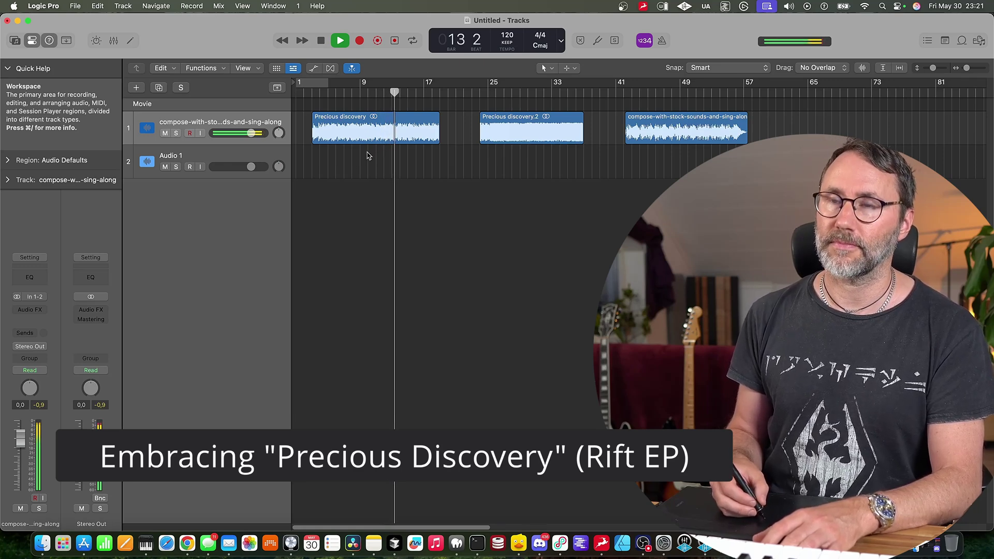
key("space")
left_click(351, 124)
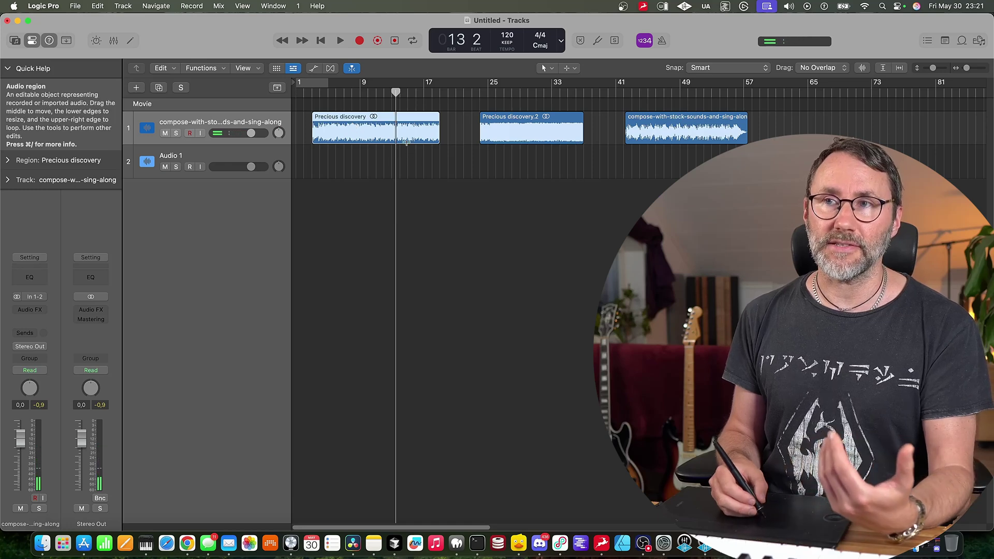
Open the Stem Splitter for the Precious discovery region from its context menu.
right_click(355, 124)
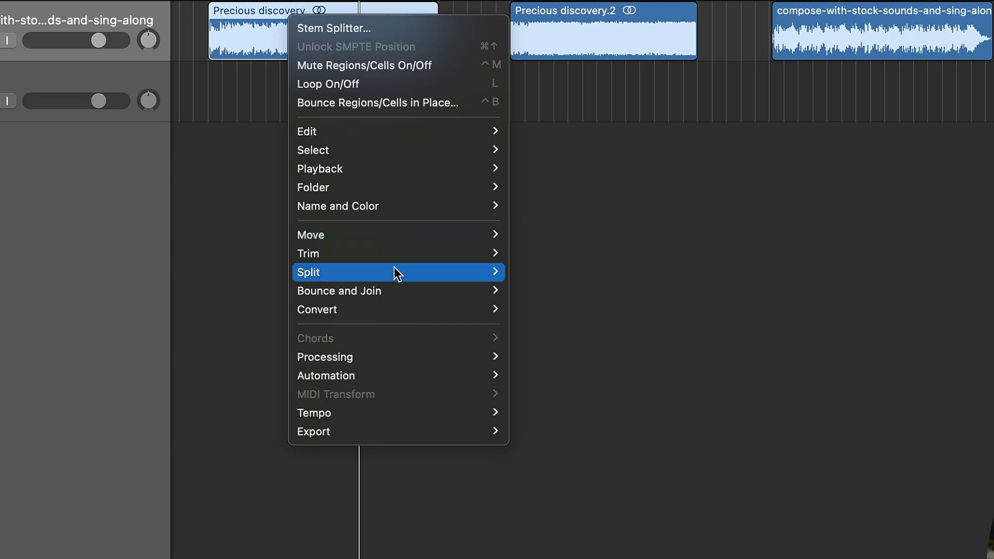
mouse_move(405, 309)
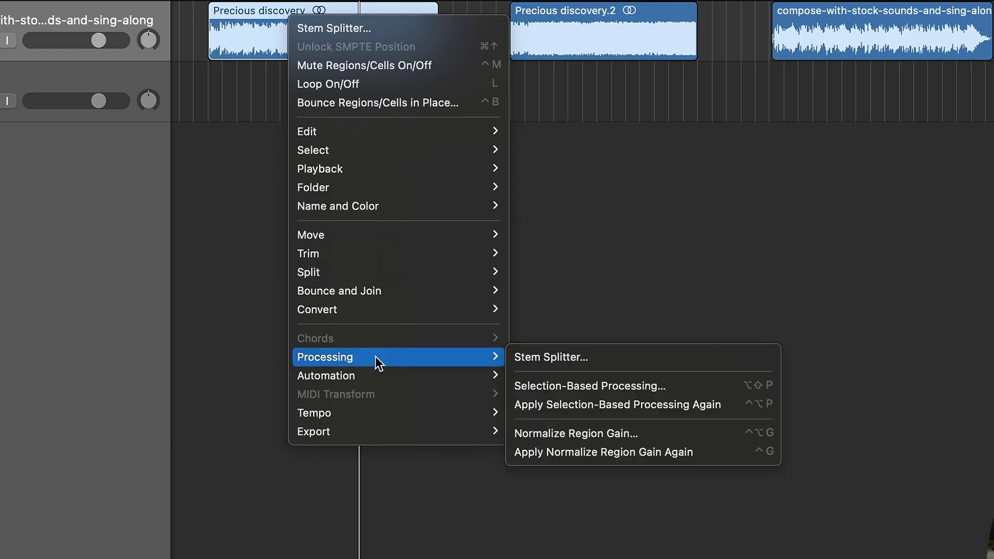
left_click(549, 359)
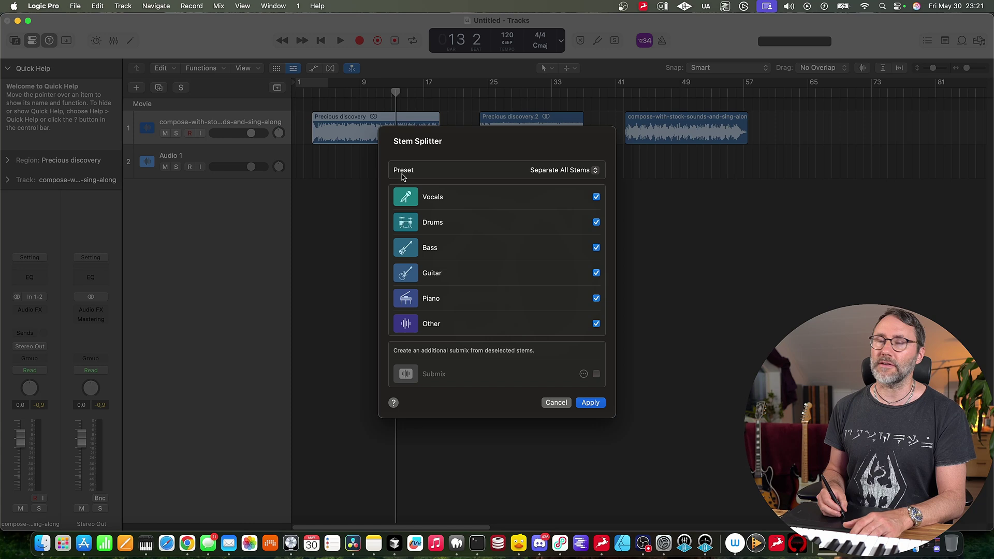
Try the Acapella, Instrumental and Vocals & Instrumental presets, then apply Separate All Stems.
left_click(590, 172)
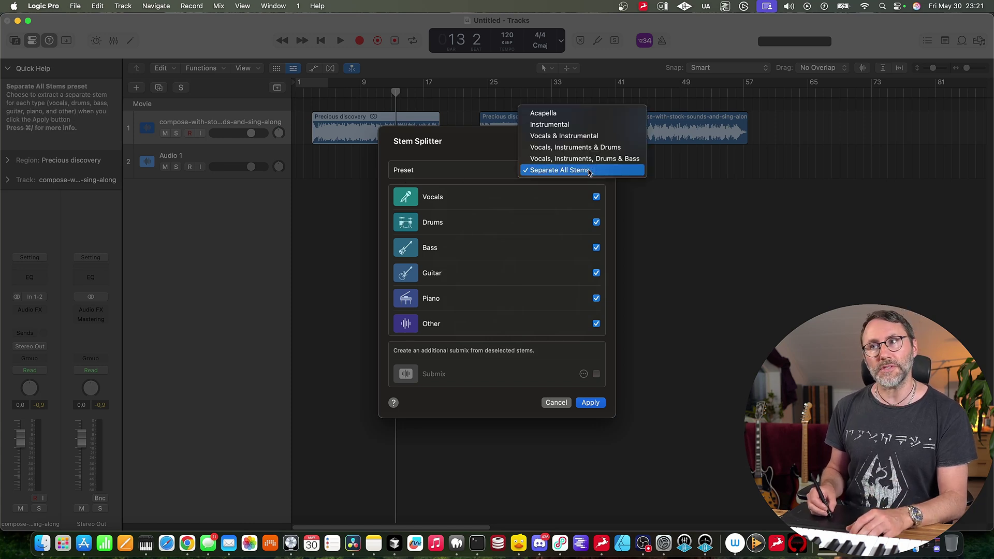
left_click(567, 113)
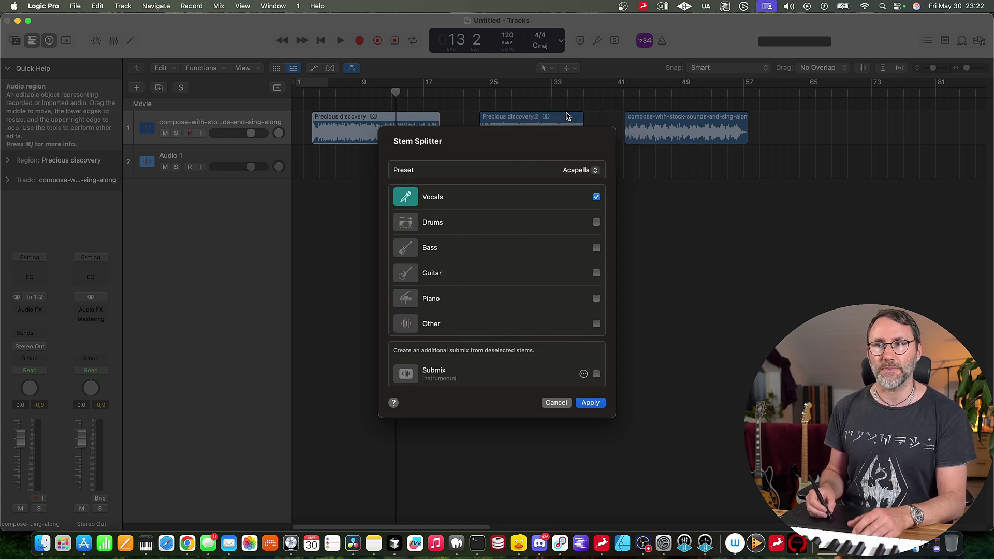
left_click(589, 173)
left_click(588, 180)
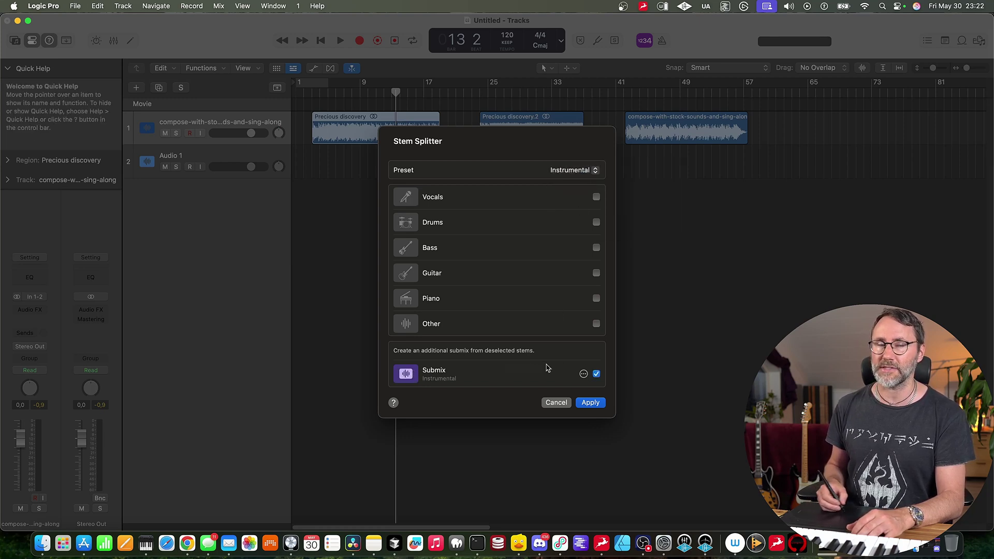
left_click(589, 171)
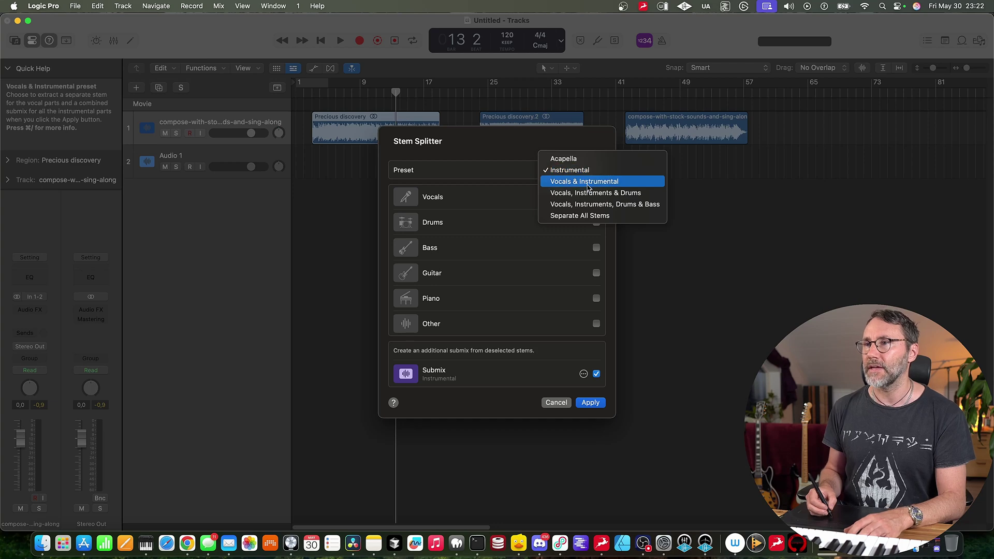
left_click(589, 187)
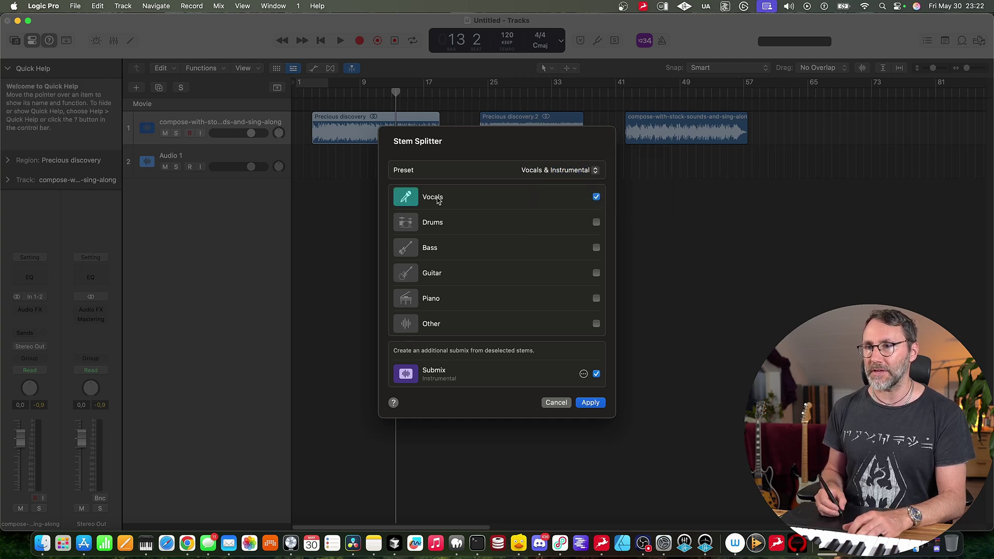
left_click(561, 171)
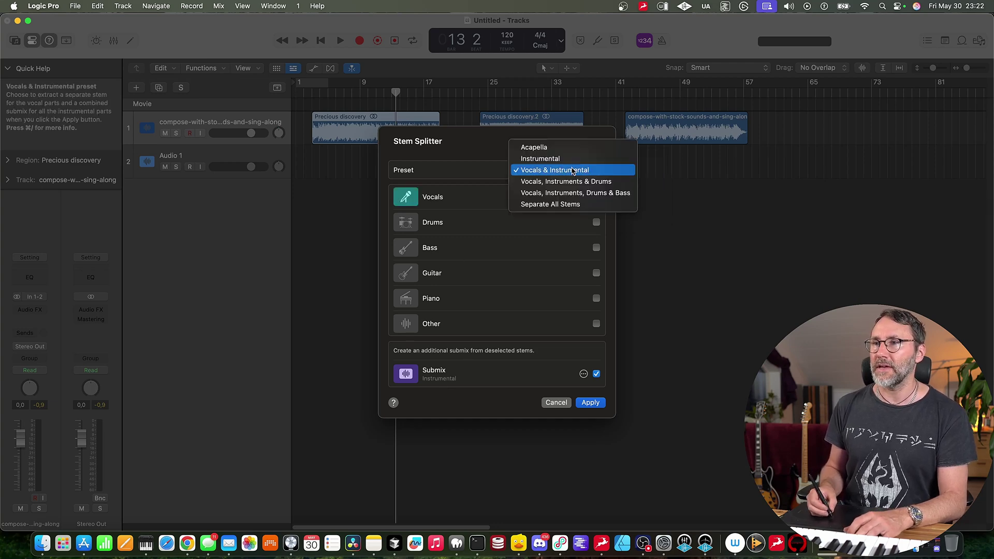
left_click(566, 205)
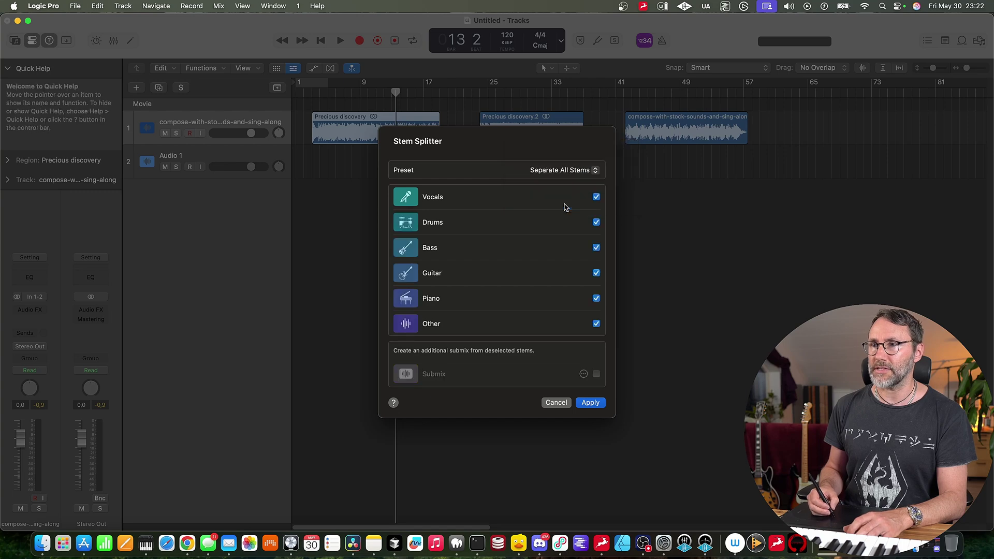
left_click(593, 404)
Zoom the timeline to bars 1–29, play from bar 3, and solo the Vocals stem.
key("super+Right")
key("super+Right")
key("super+Right")
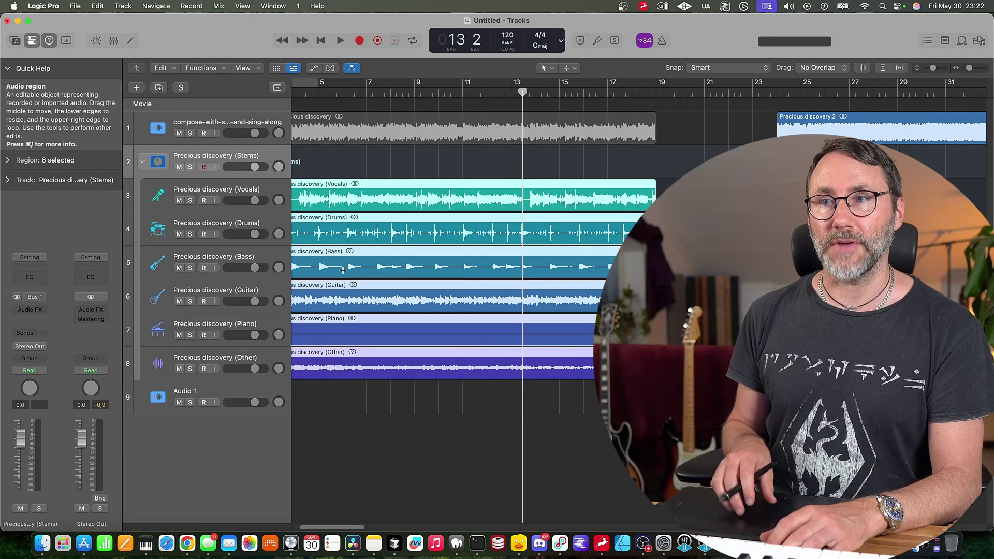
key("shift+Return")
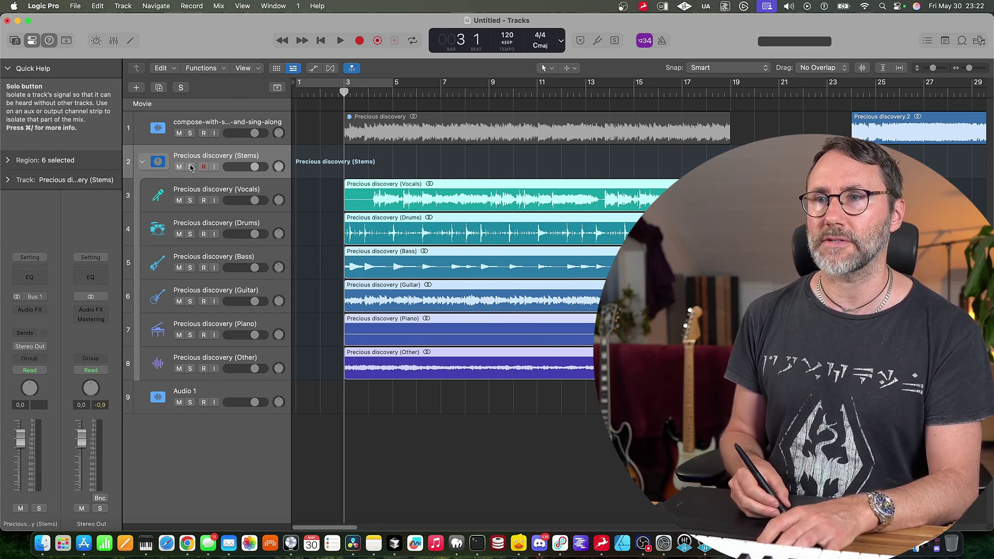
key("space")
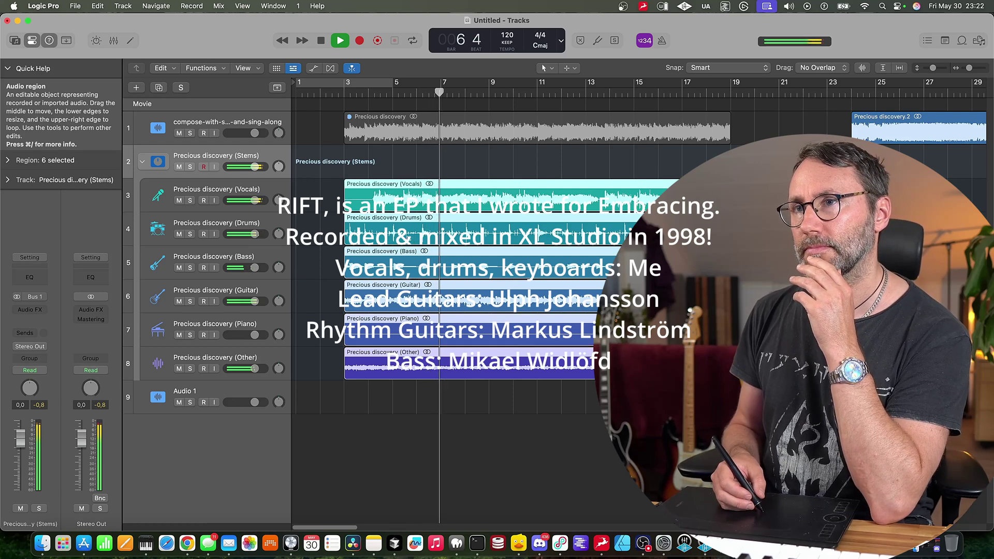
left_click(190, 201)
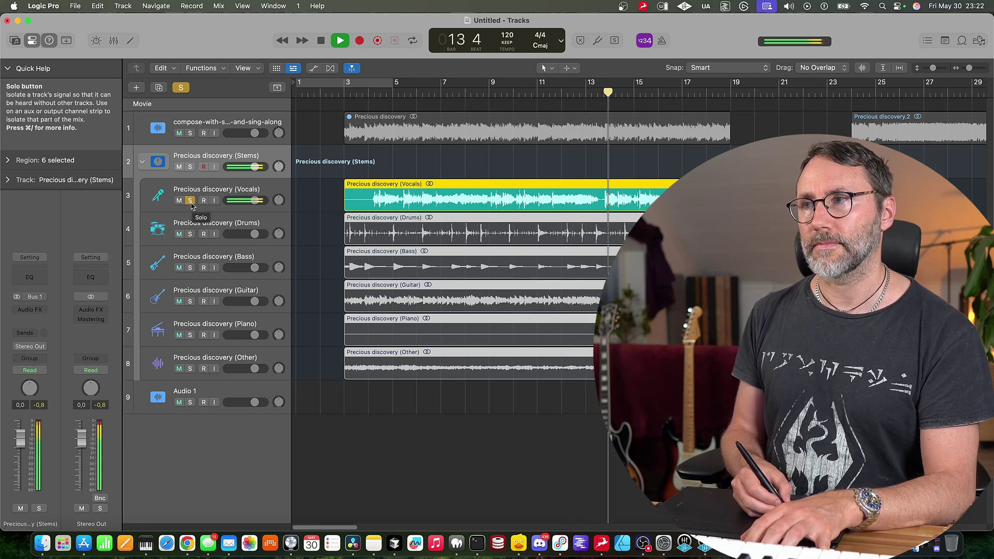
Swap the Vocals solo for a Drums solo and play from bar 4.
key("space")
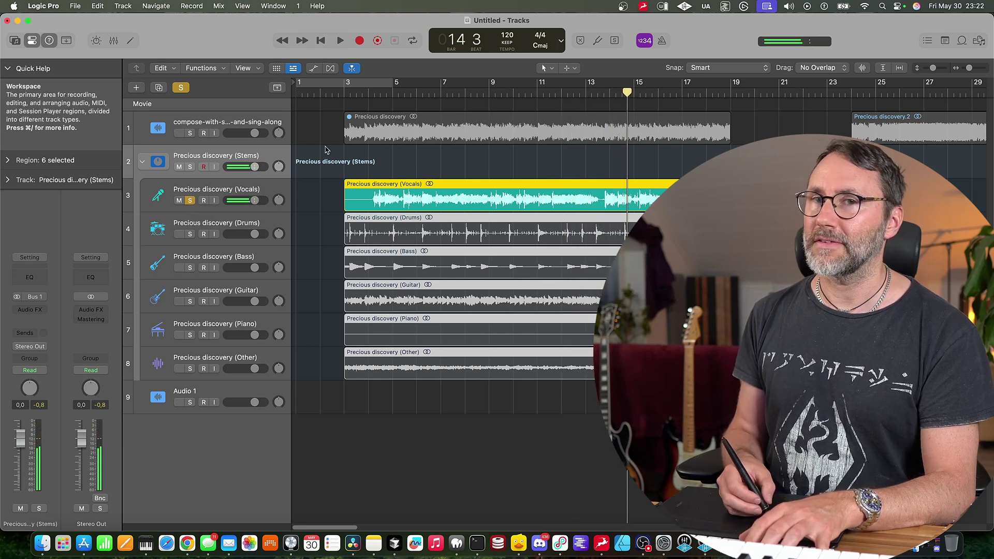
left_click(368, 92)
key("space")
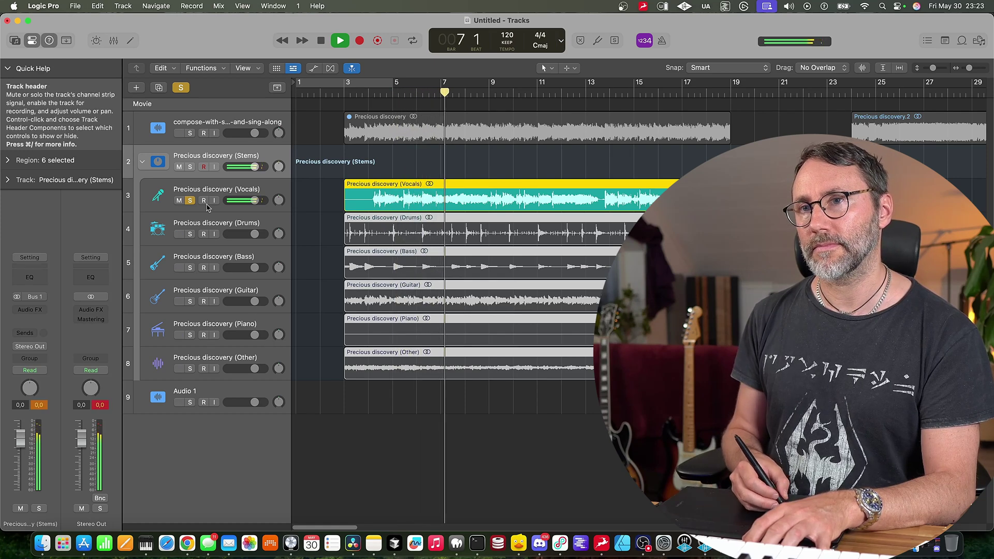
left_click(190, 201)
key("space")
left_click(190, 234)
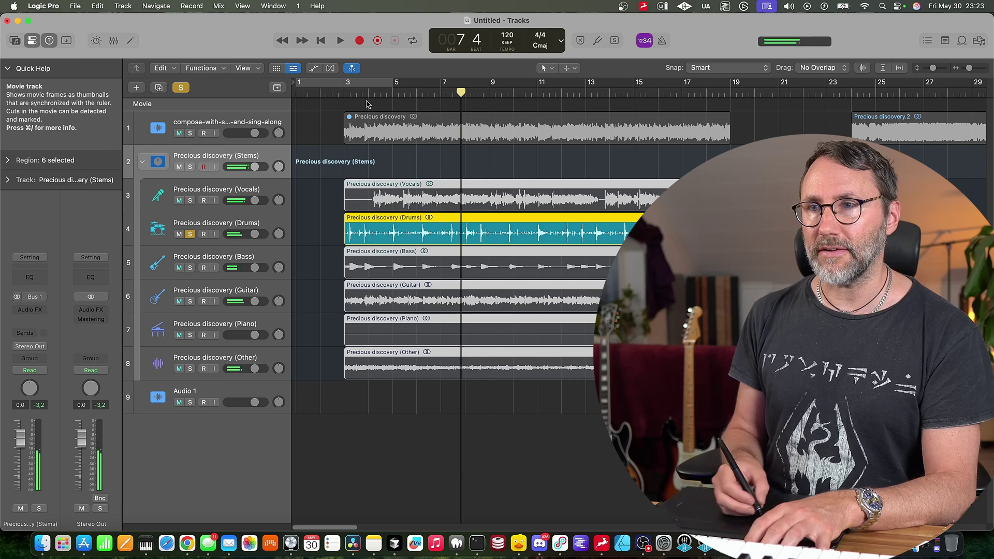
left_click(366, 94)
key("space")
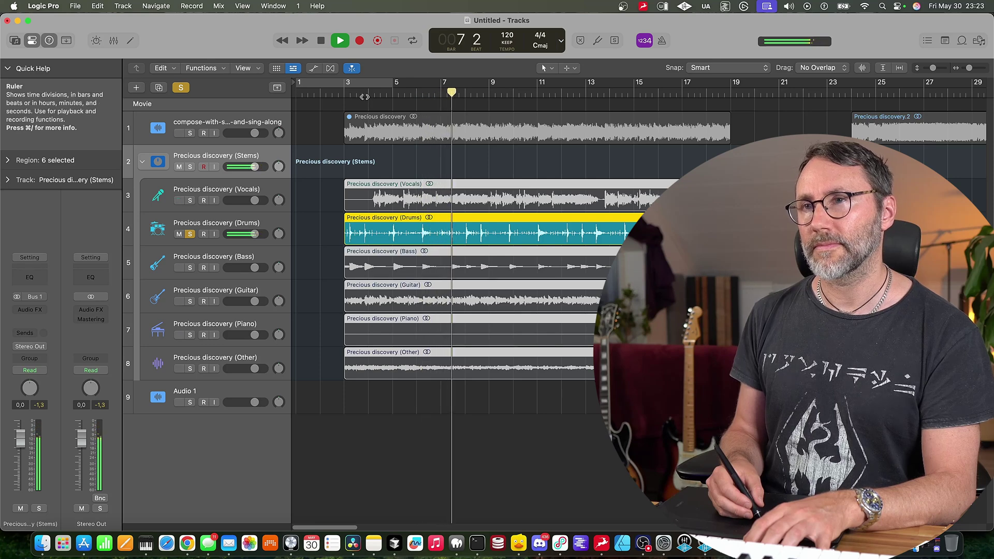
Play the soloed Drums stem from bar 11 to bar 16.
key("space")
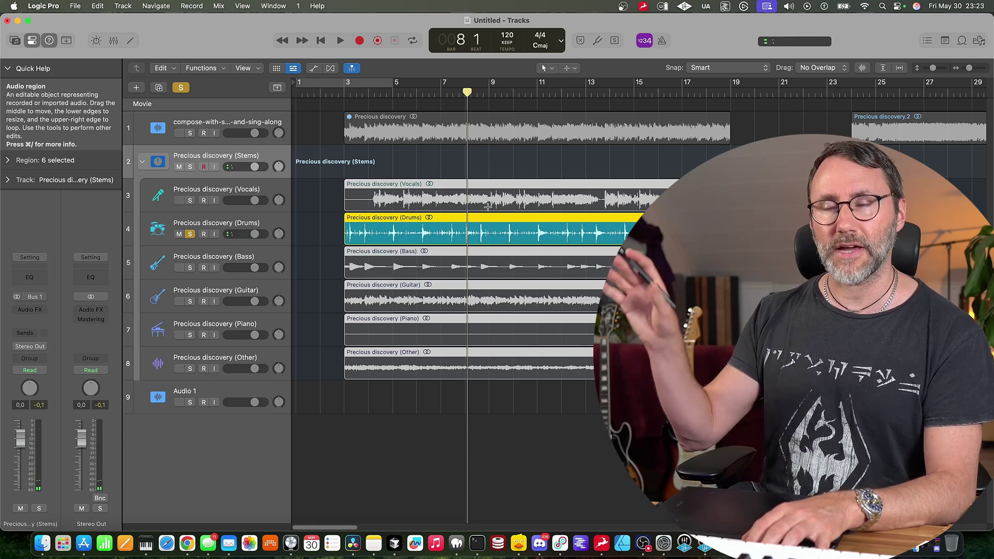
left_click(487, 95)
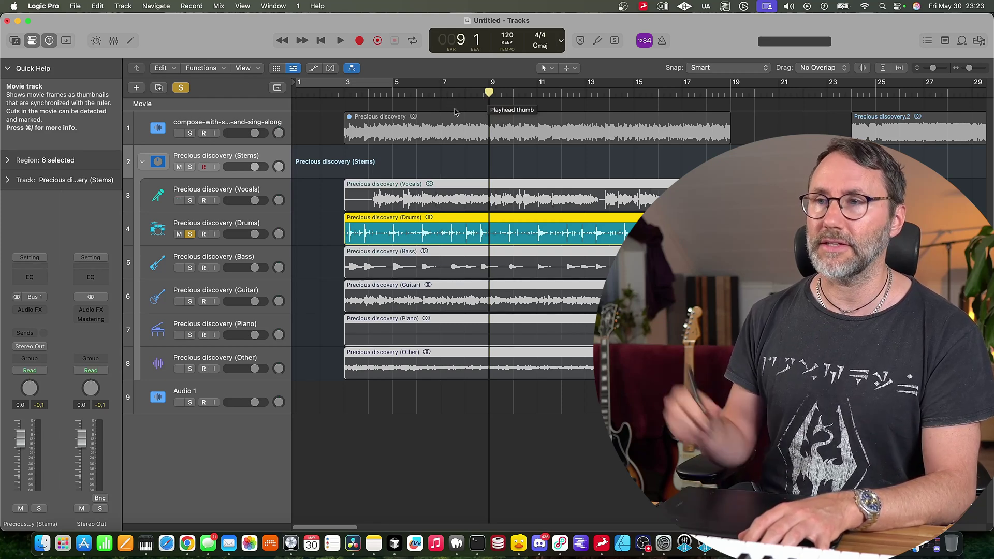
left_click(440, 94)
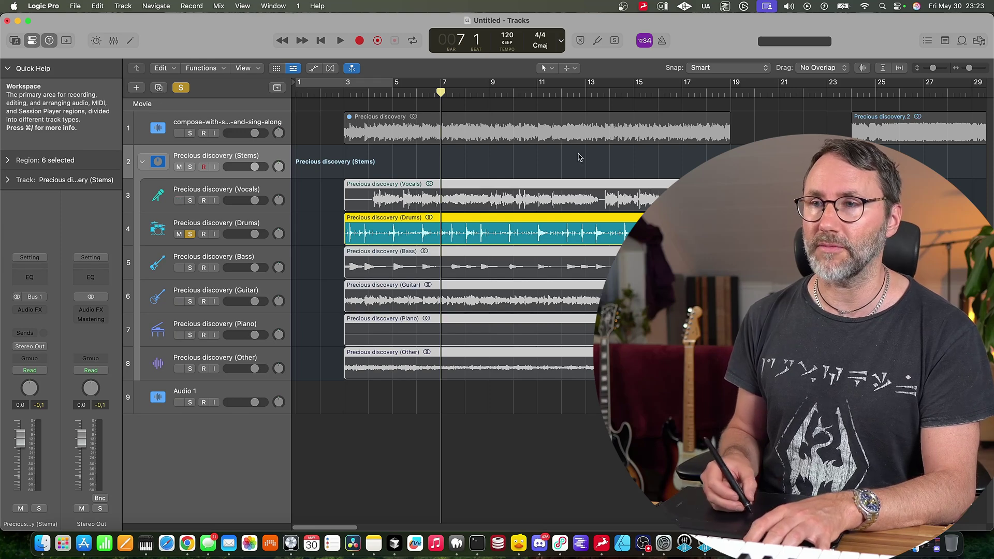
left_click(536, 93)
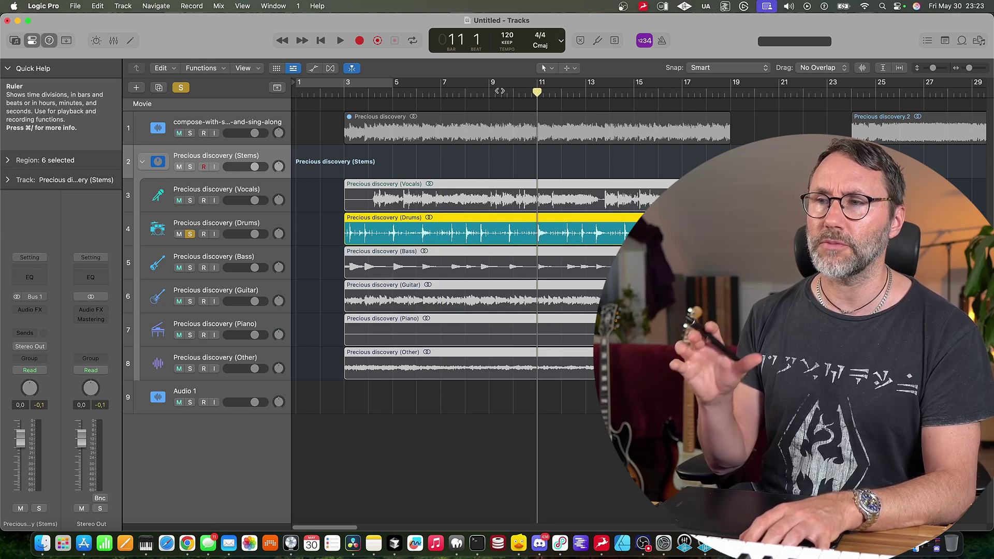
key("space")
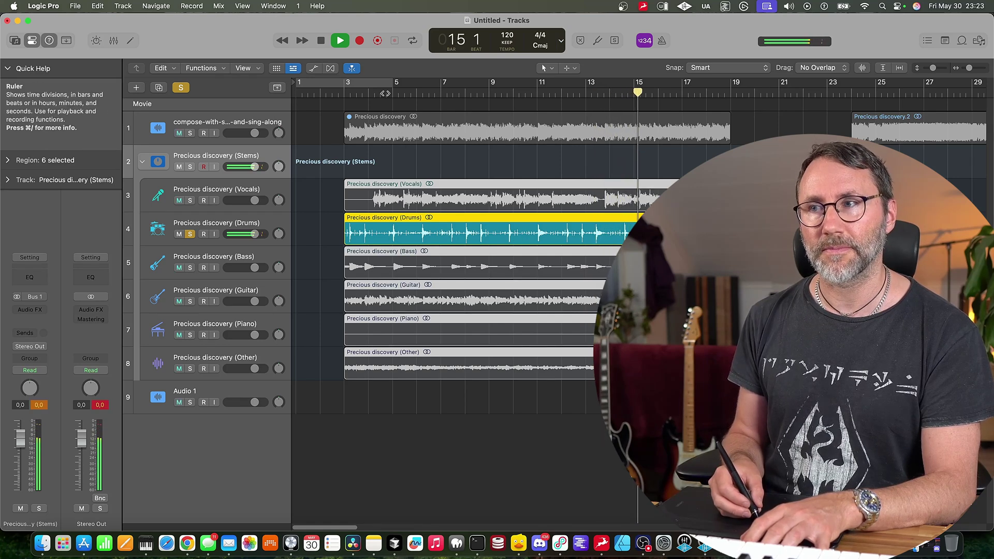
key("space")
Move the solo to the Bass stem, then the Guitar stem, playing each in turn.
key("Down")
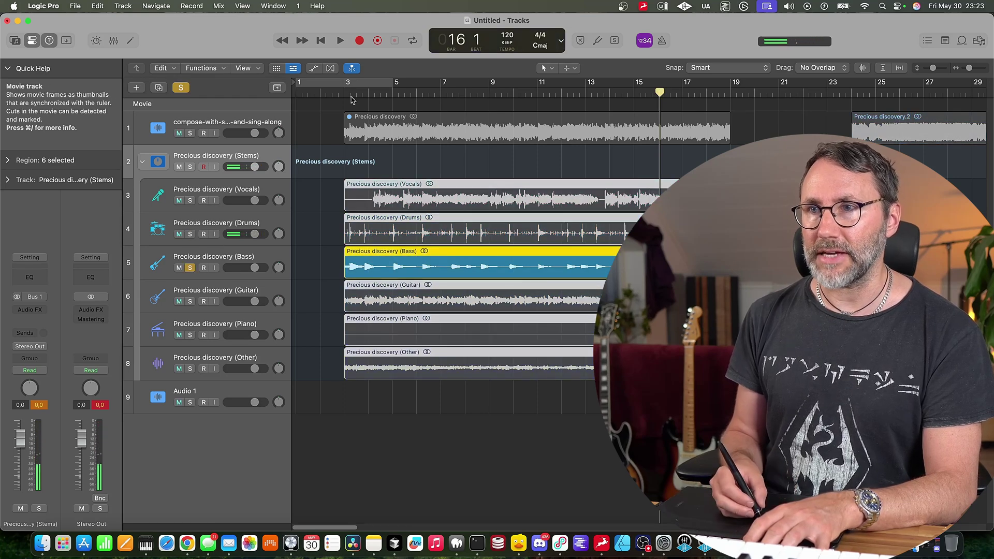
key("shift+space")
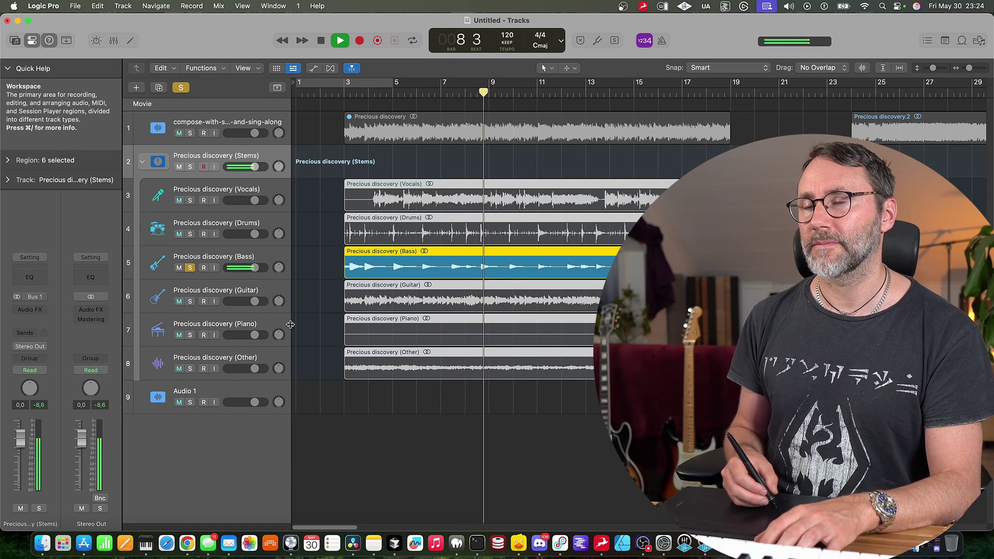
key("space")
key("Down")
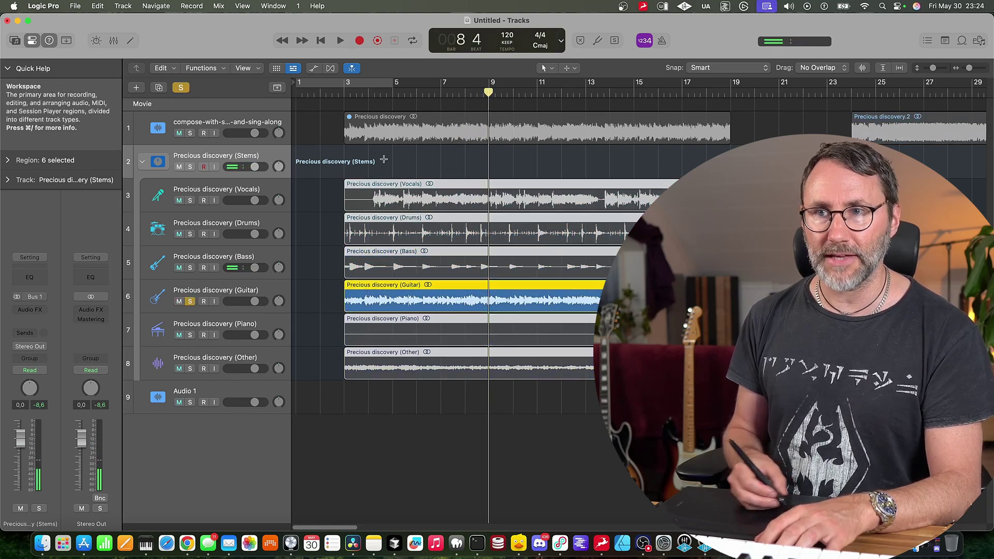
key("shift+space")
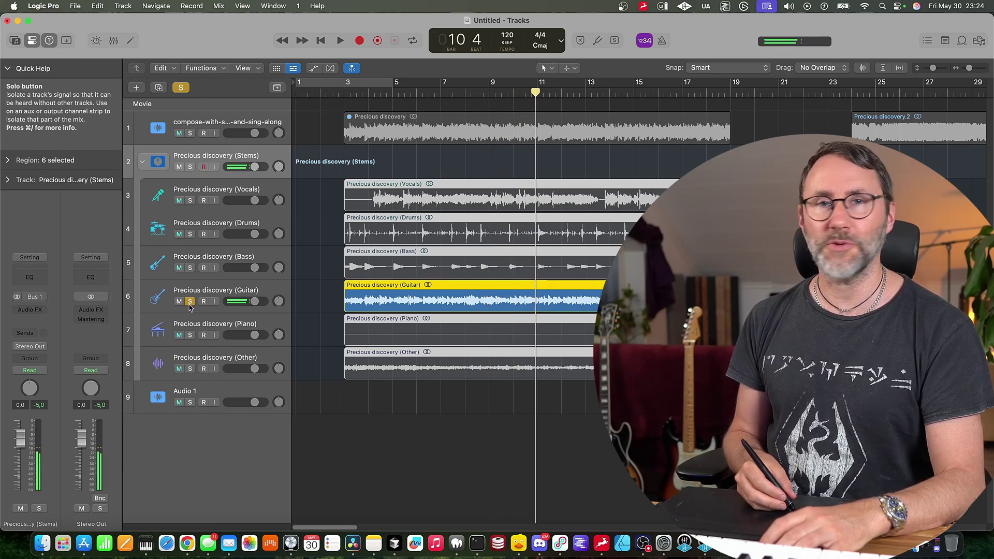
left_click(561, 93)
key("space")
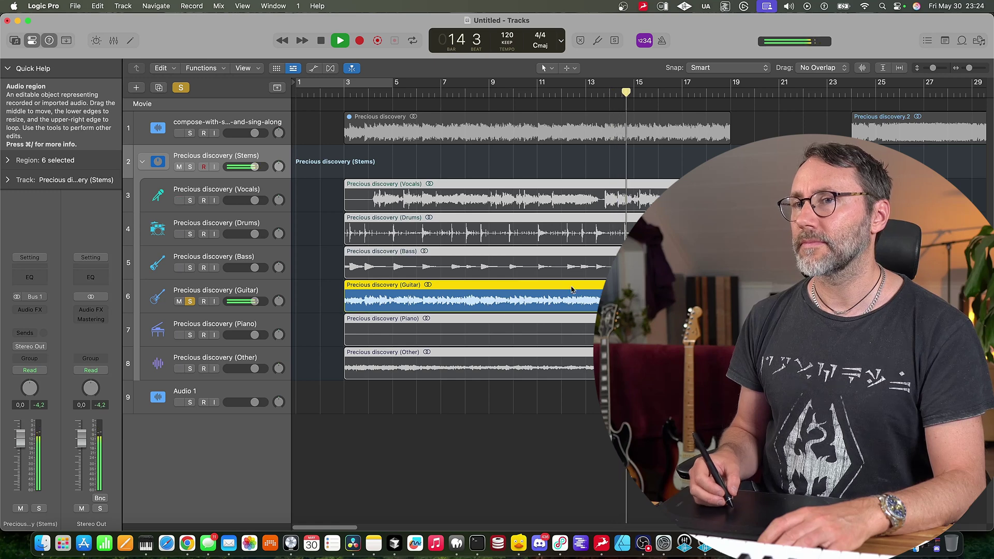
Unsolo Guitar, solo the Other stem, and play it from bar 3.
left_click(190, 302)
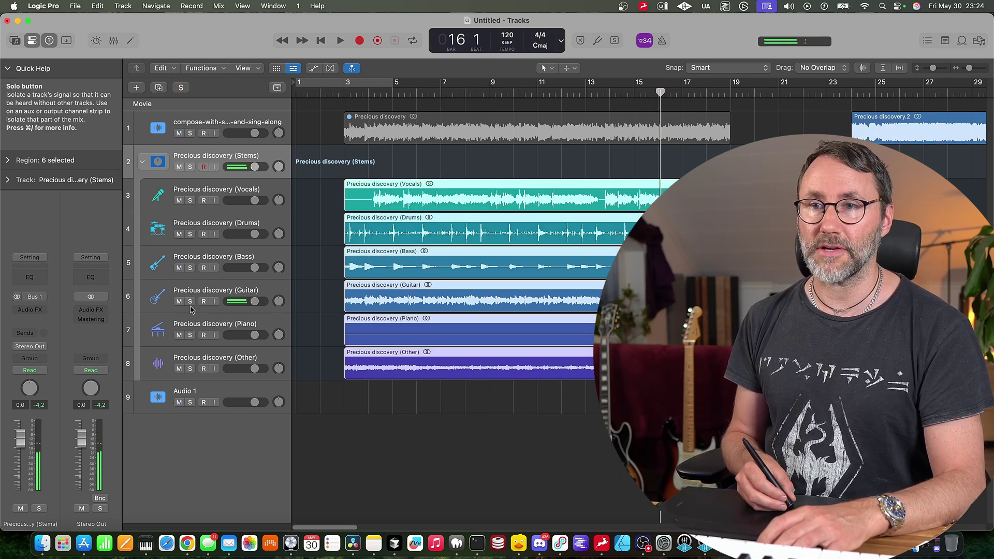
left_click(190, 368)
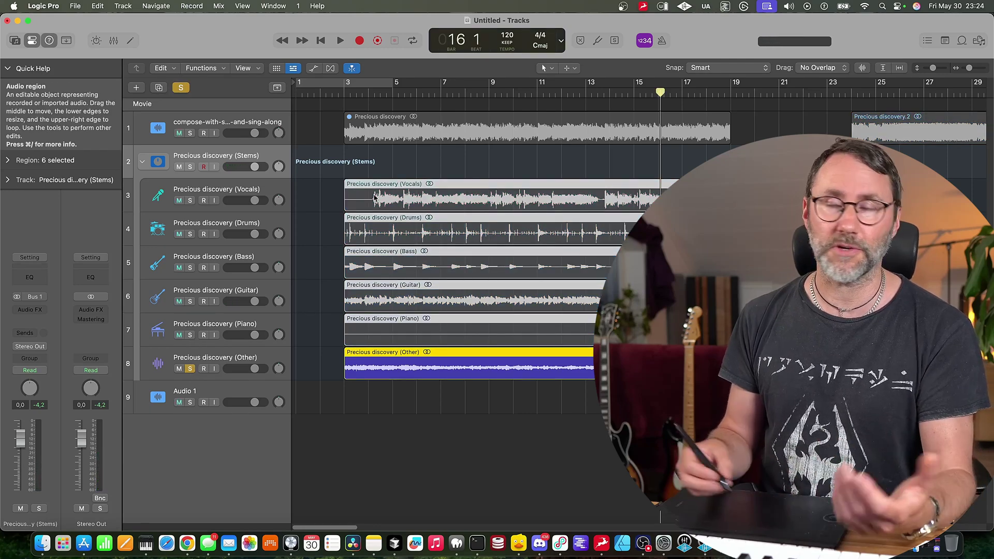
left_click(343, 93)
key("space")
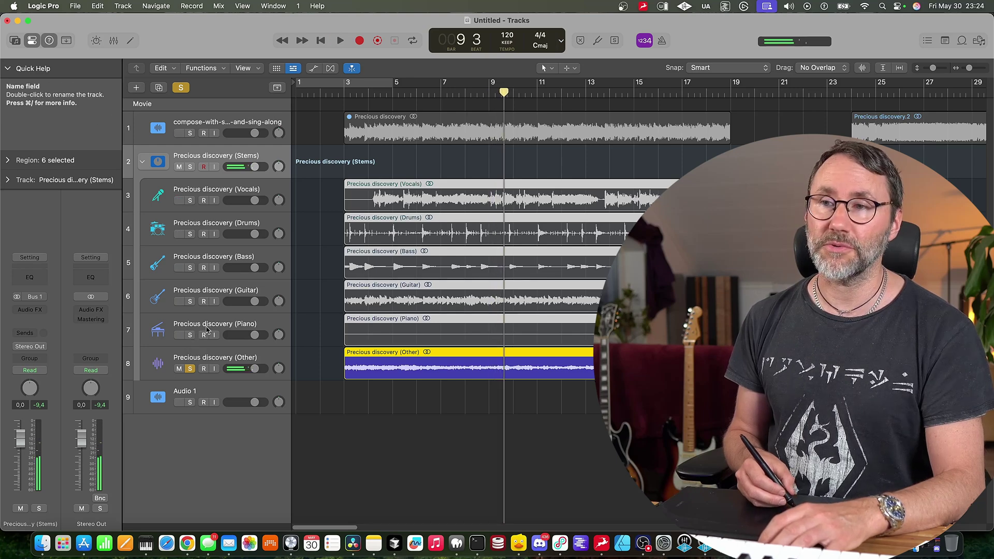
Solo the Piano, Guitar, Bass, Drums and Vocals stems alongside Other.
left_click(190, 335)
left_click(190, 301)
left_click(191, 267)
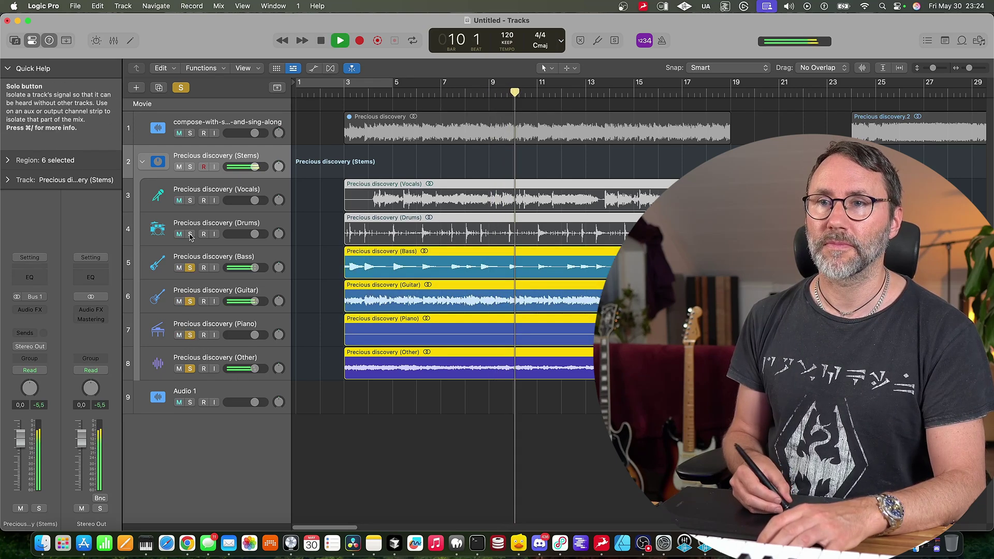
left_click(191, 234)
left_click(190, 201)
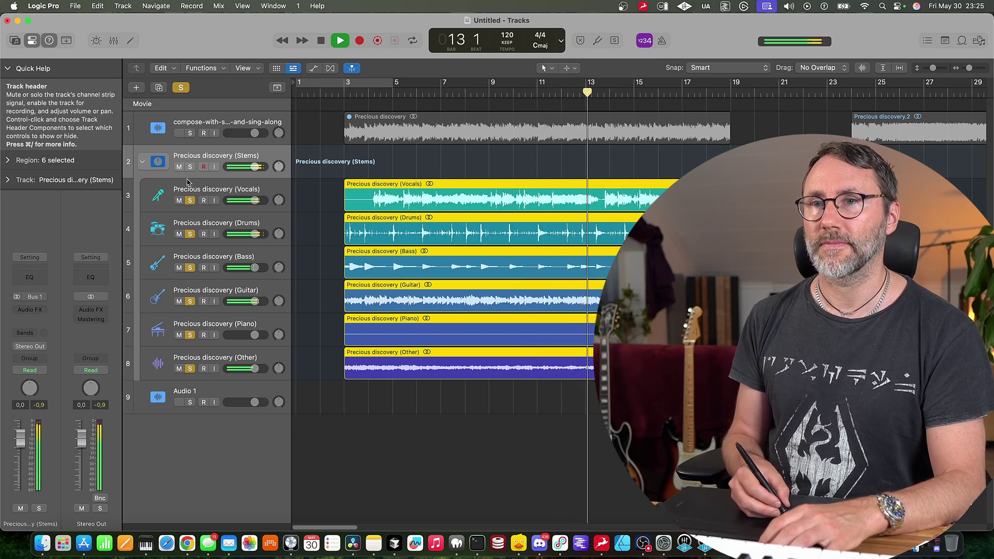
Open and dismiss the Bass region's options, then stop playback.
right_click(421, 260)
left_click(501, 164)
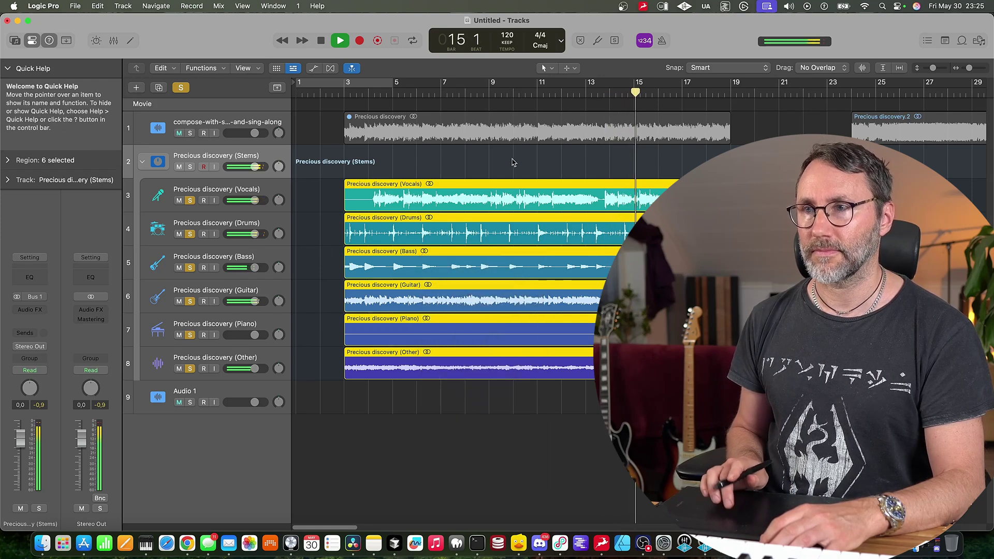
scroll(510, 163, "down", 6)
scroll(513, 163, "left", 3)
key("space")
Clear the solo on all six stems, Vocals through Other.
left_click(190, 201)
left_click(190, 234)
left_click(190, 267)
left_click(190, 301)
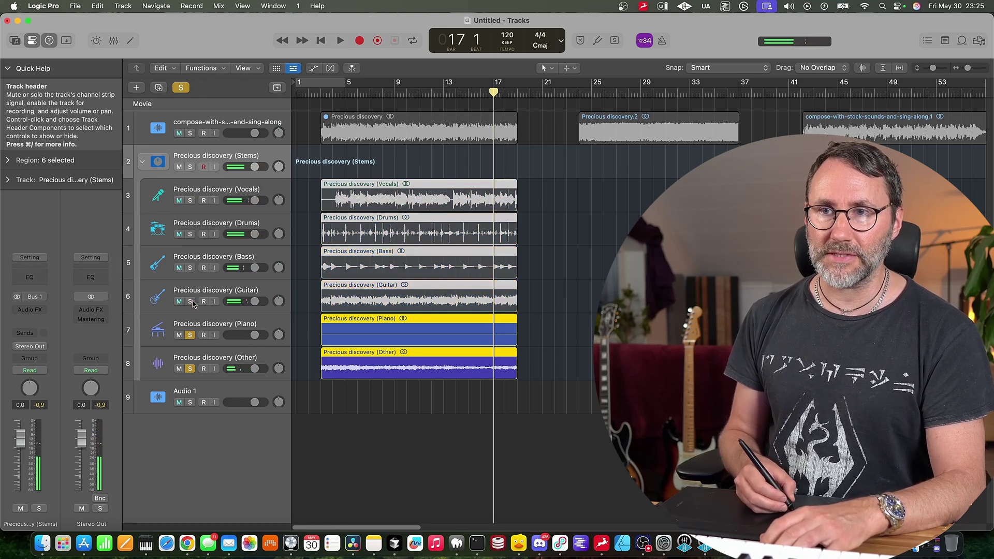
left_click(190, 334)
left_click(190, 369)
Select Precious discovery.2 and play it from bar 24, stopping at bar 35.
left_click(652, 129)
left_click(580, 93)
scroll(584, 194, "right", 3)
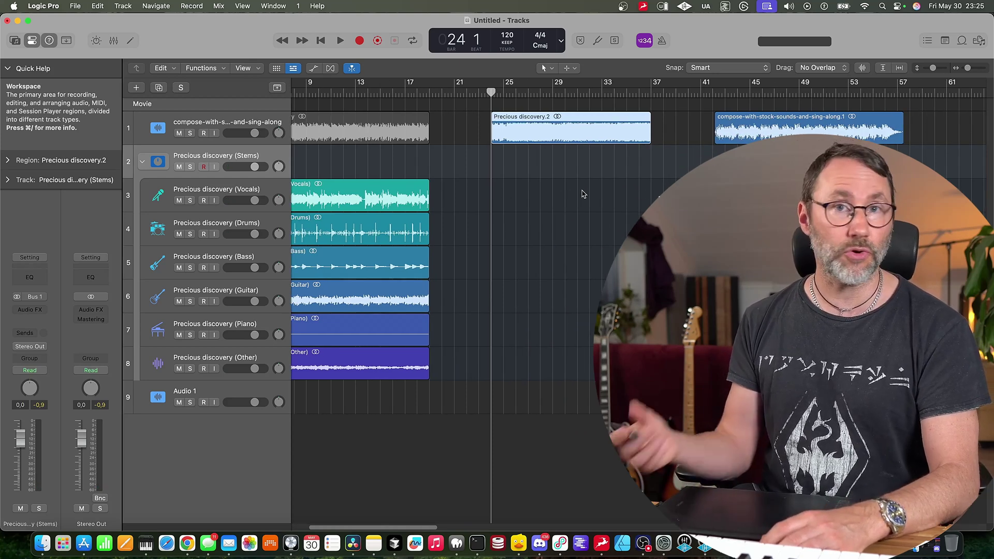
key("space")
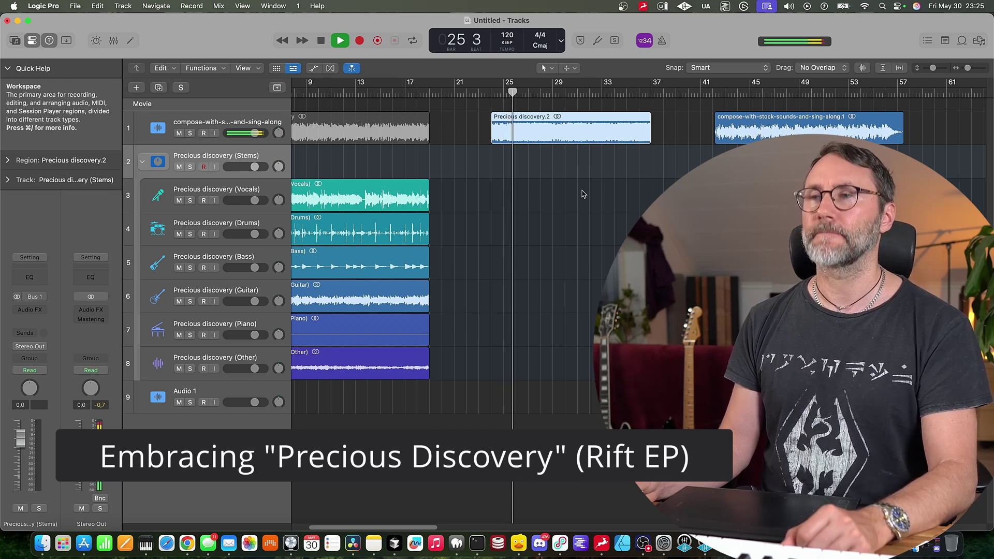
scroll(584, 195, "up", 2)
scroll(583, 194, "down", 1)
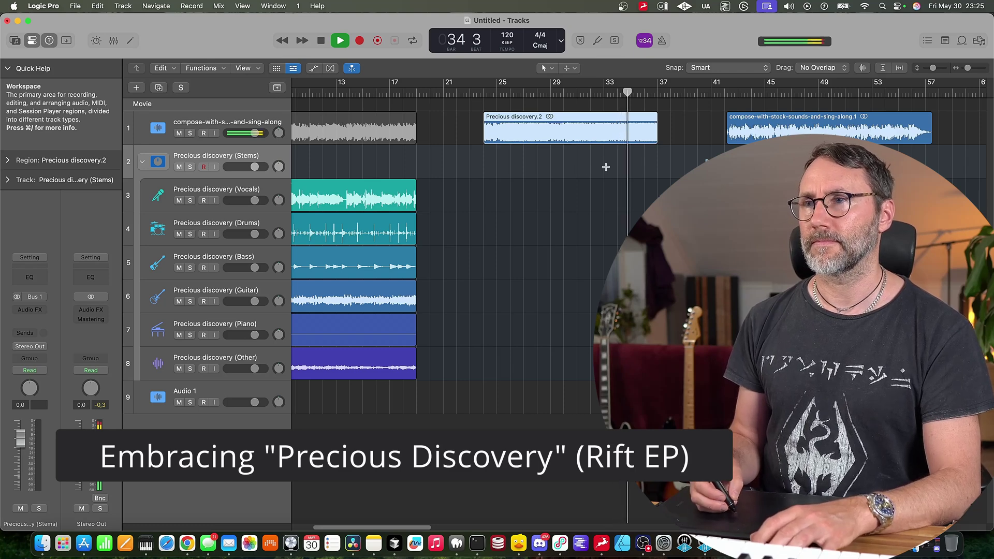
key("space")
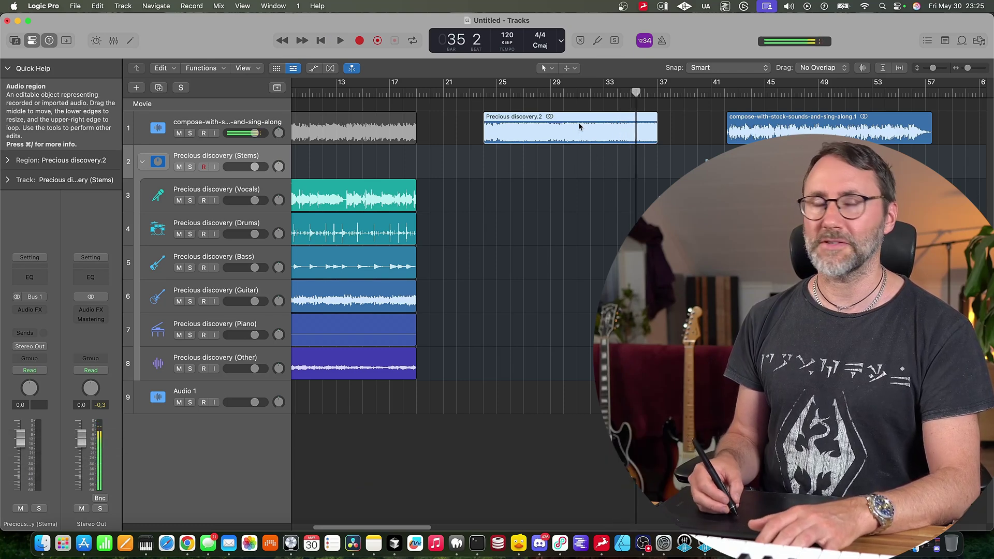
Split Precious discovery.2 into all six stems with the Stem Splitter.
right_click(582, 125)
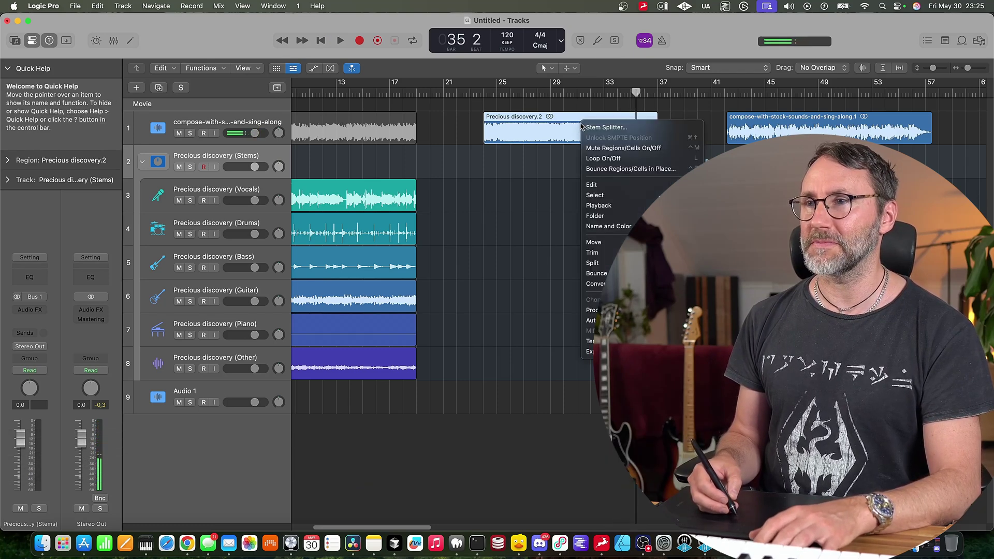
left_click(615, 129)
left_click(590, 402)
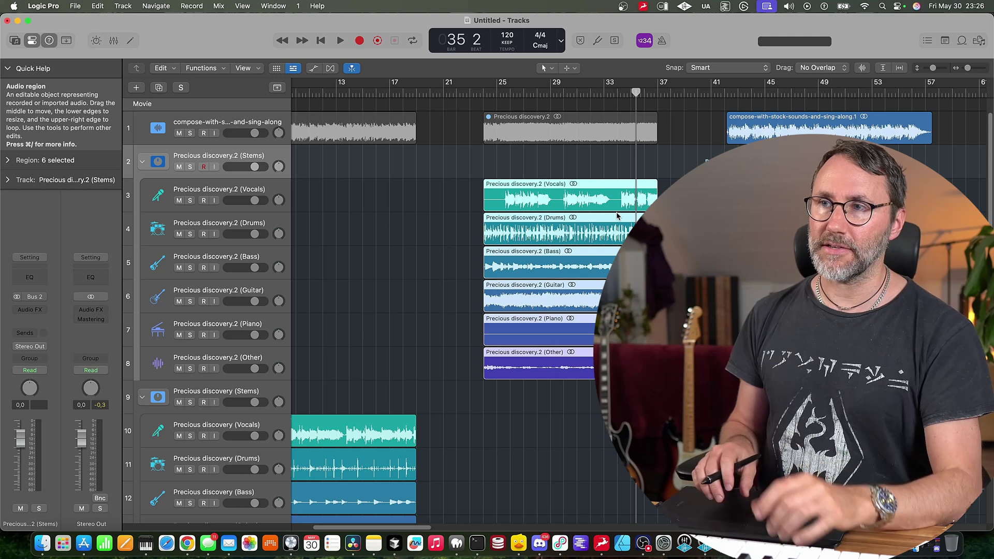
Play the new stems from bar 24 and solo their Vocals stem.
scroll(617, 216, "left", 5)
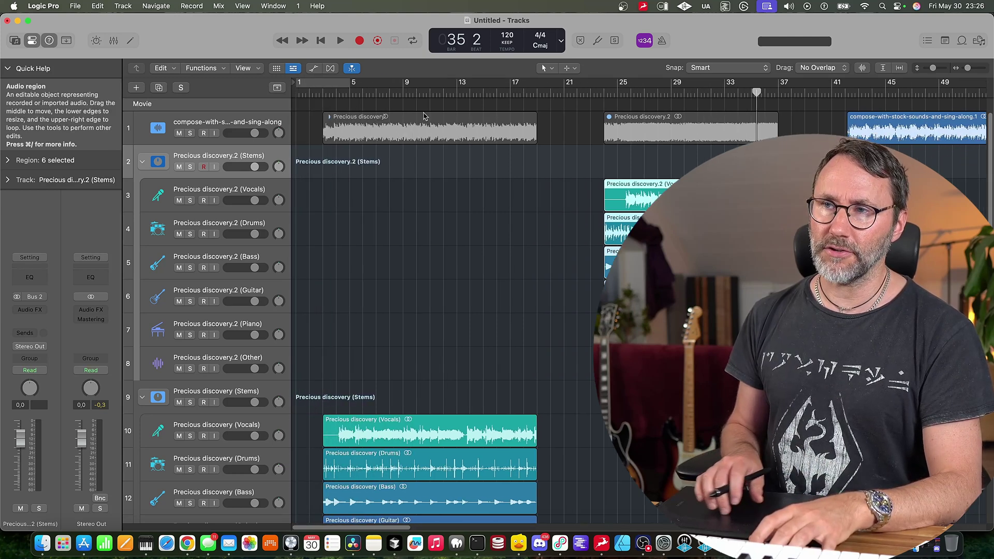
left_click(604, 92)
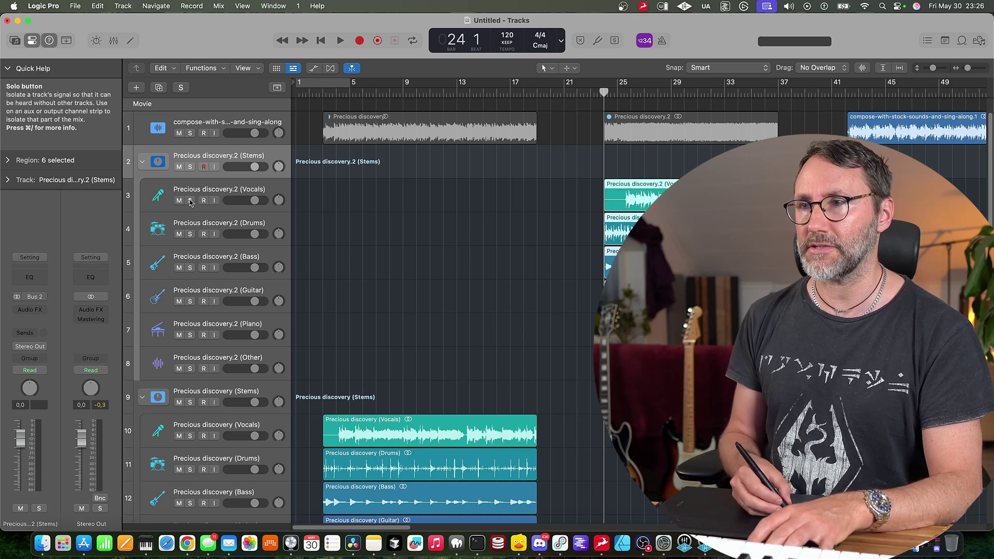
key("space")
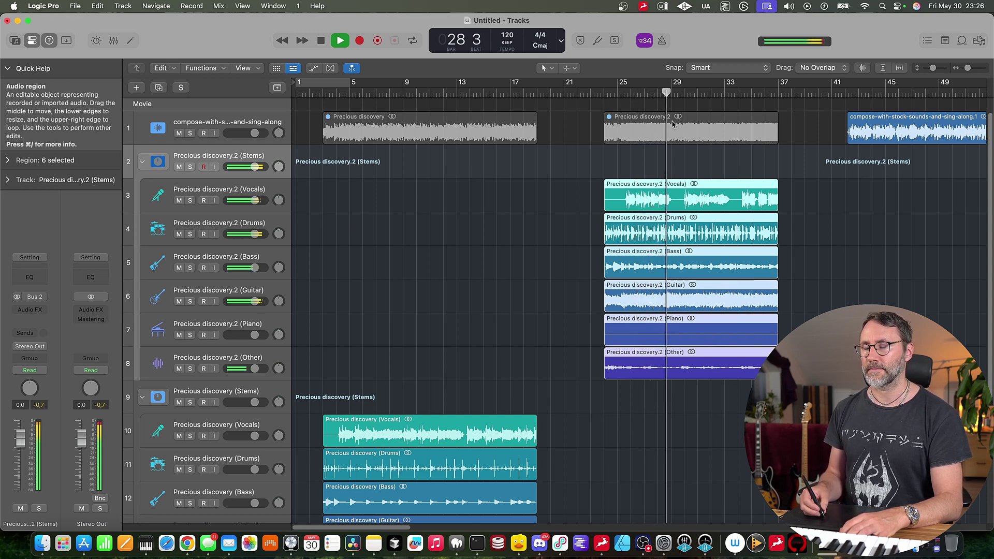
left_click(190, 200)
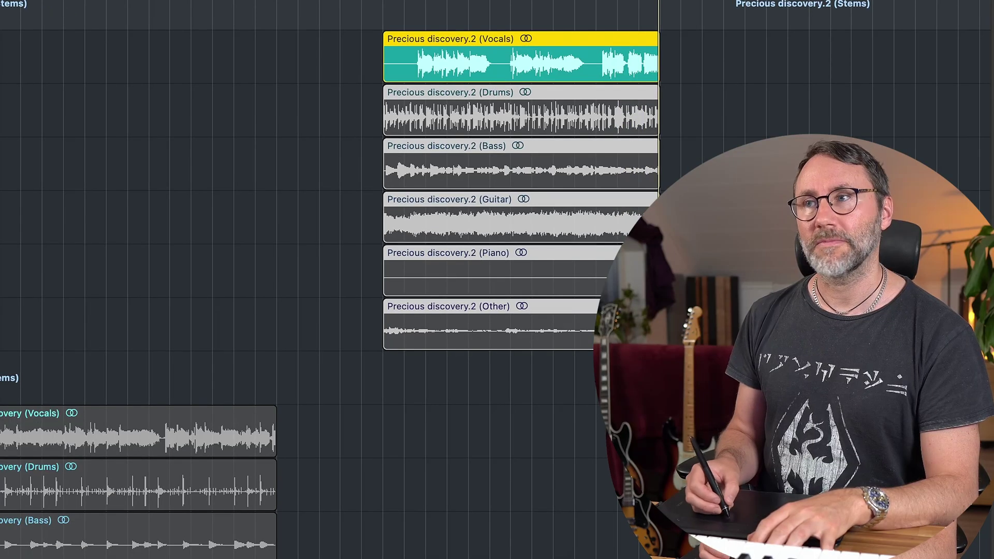
Solo only the Precious discovery.2 Drums stem and play it from its start, then stop.
left_click(518, 117, "shift")
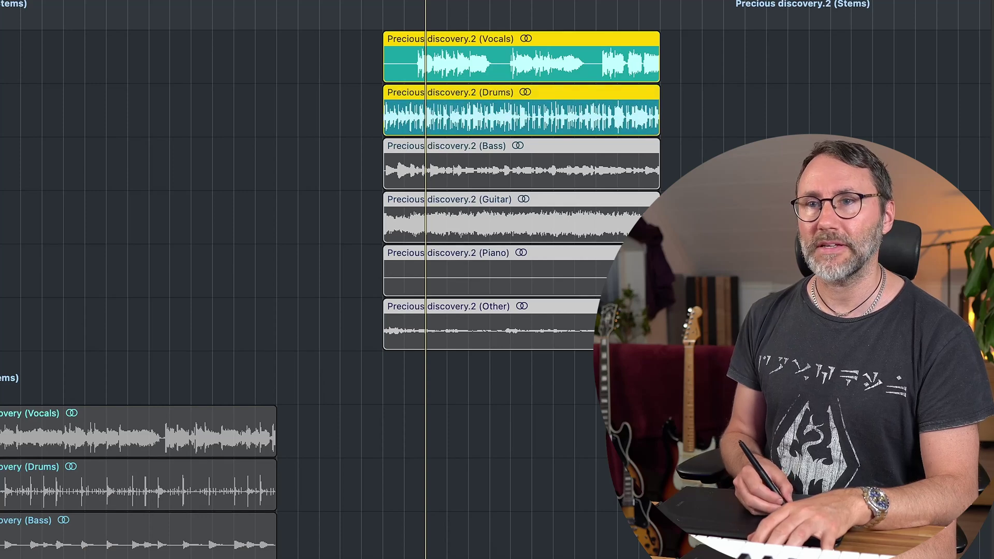
left_click(518, 62, "shift")
key("shift+space")
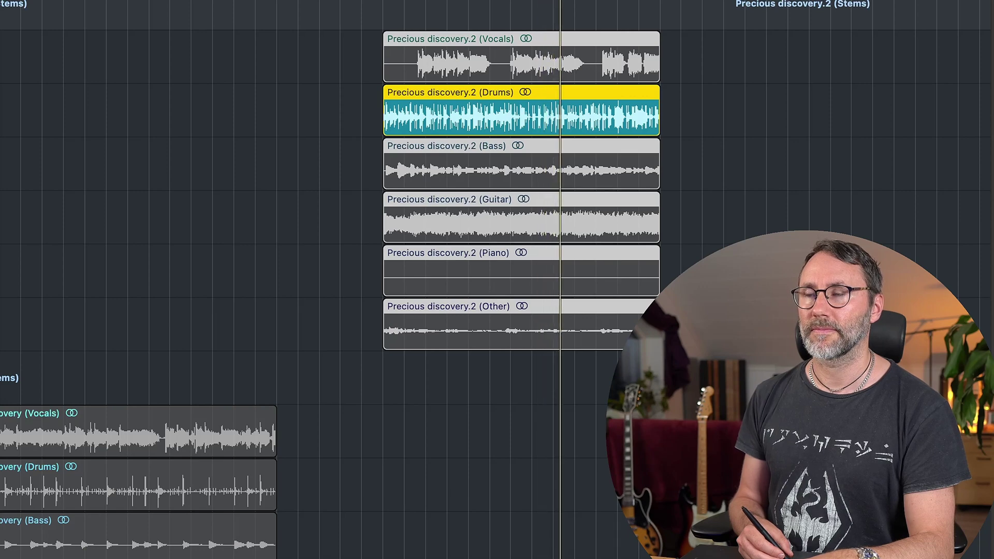
key("space")
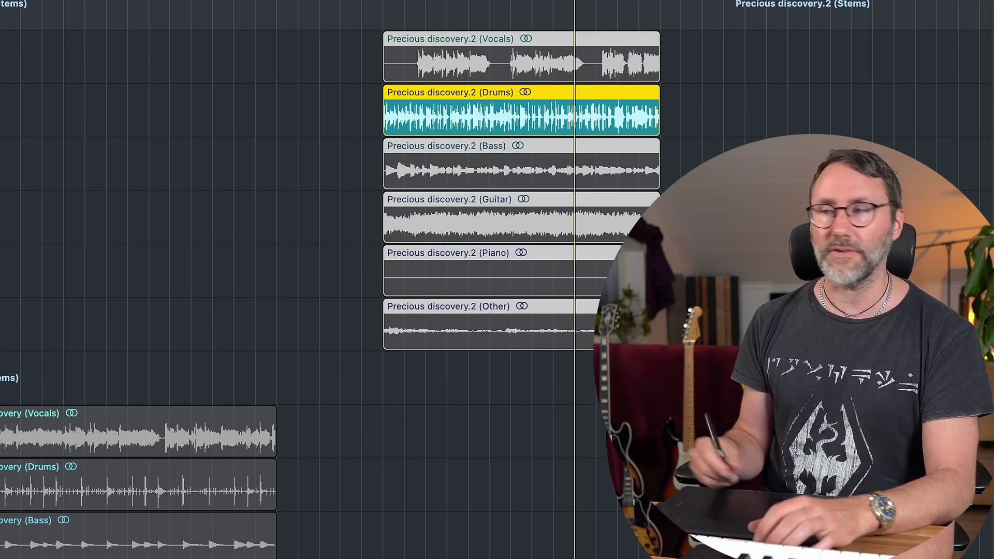
Play the Precious discovery.2 stems, solo the Guitar region to hear it alone, then unsolo it.
left_click(451, 166)
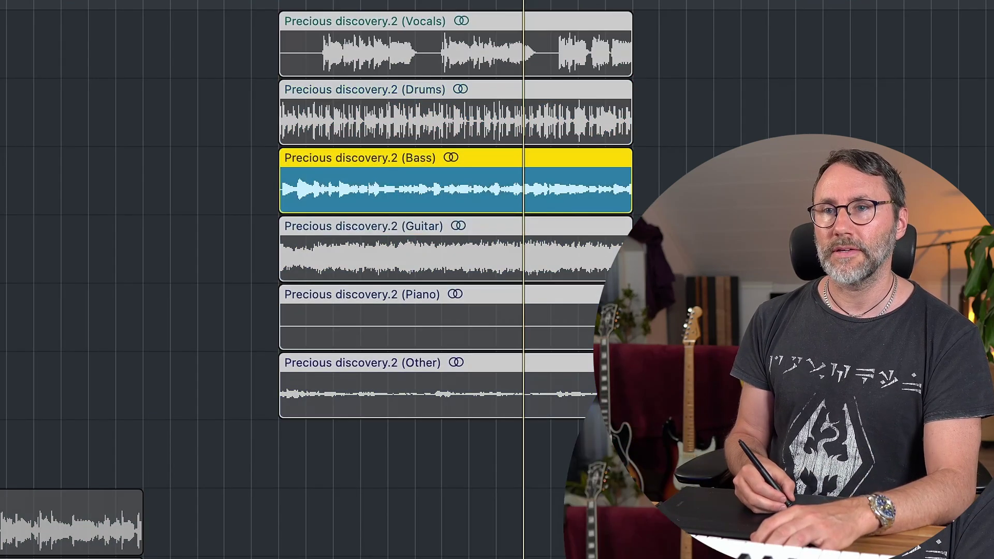
key("shift+space")
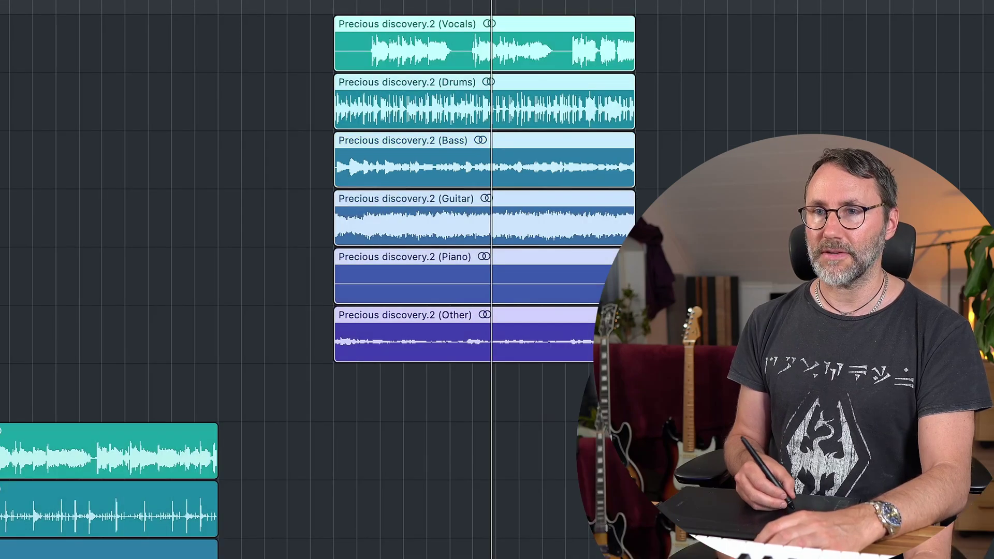
key("ctrl+s")
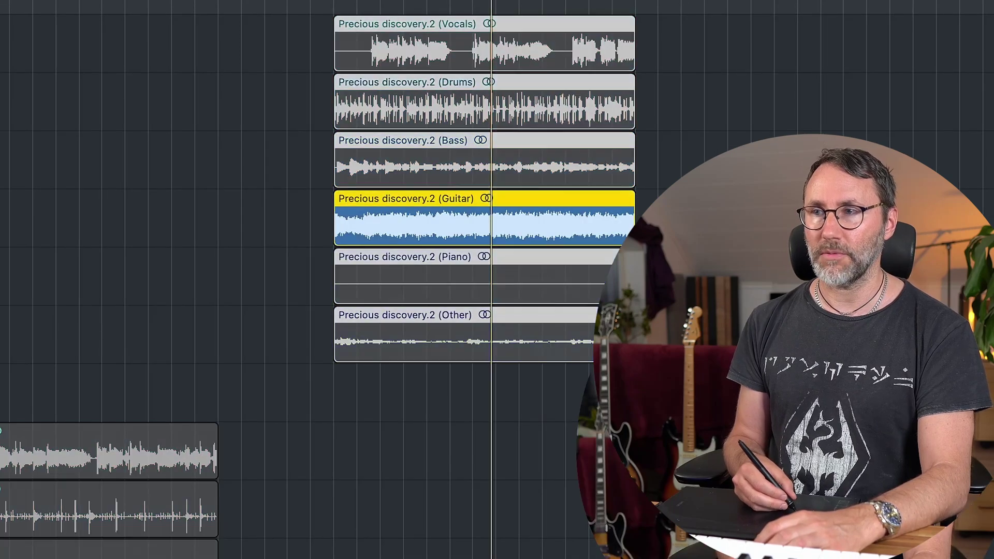
key("space")
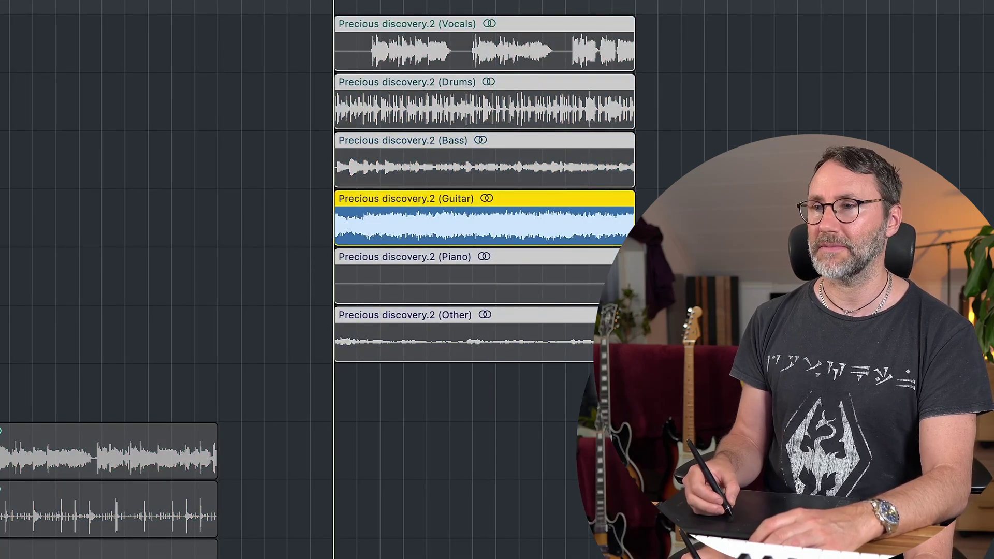
key("space")
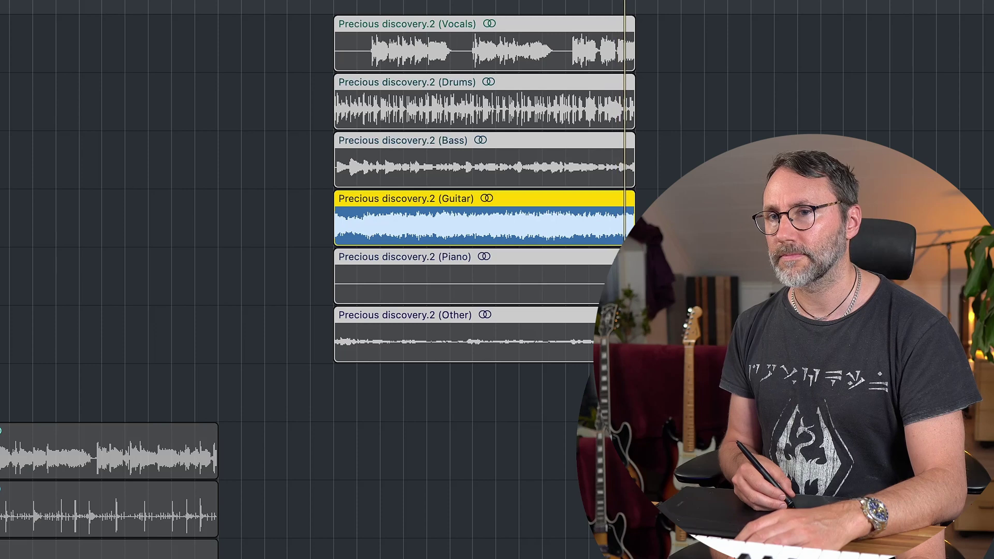
key("ctrl+s")
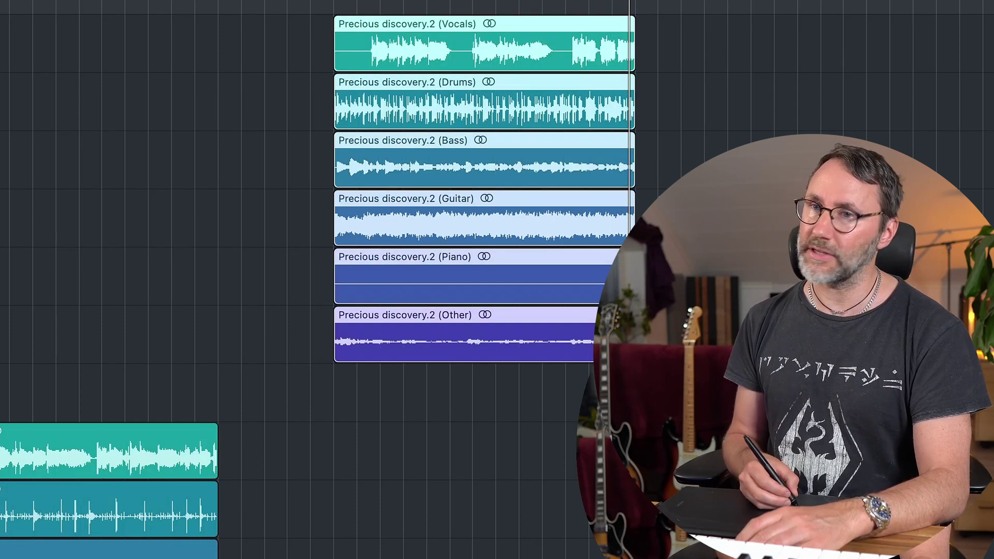
Solo the Guitar stem region and play it from the start of the stems.
key("ctrl+s")
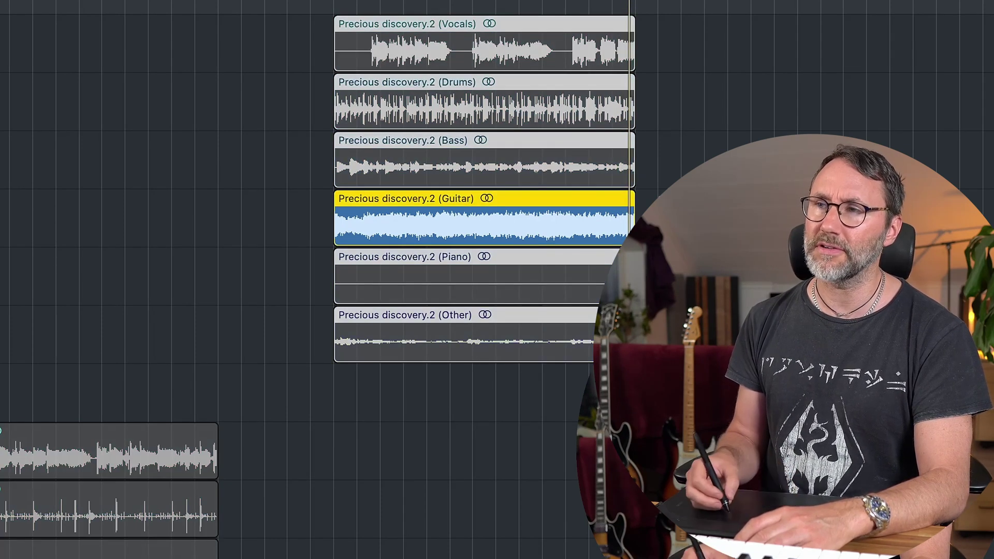
key("ctrl+s")
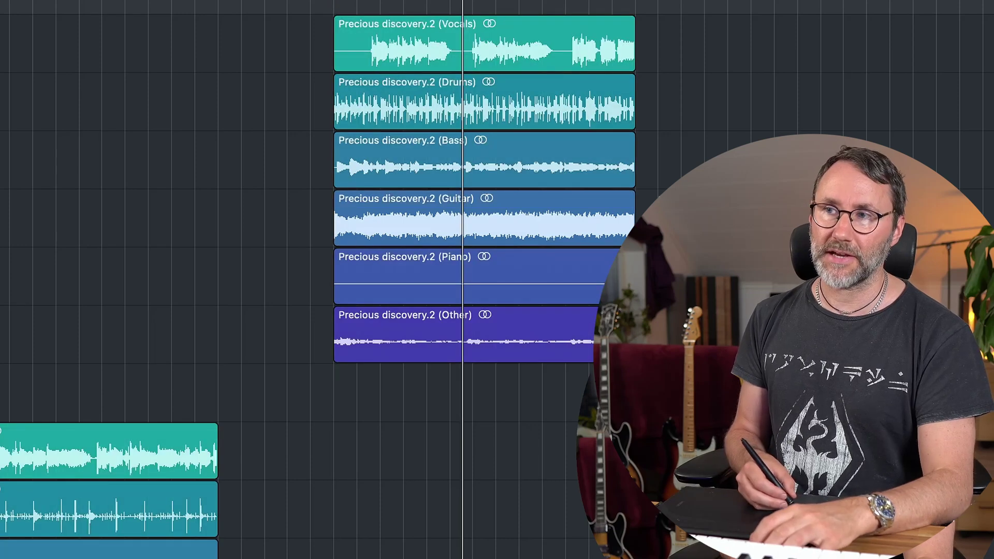
key("ctrl+s")
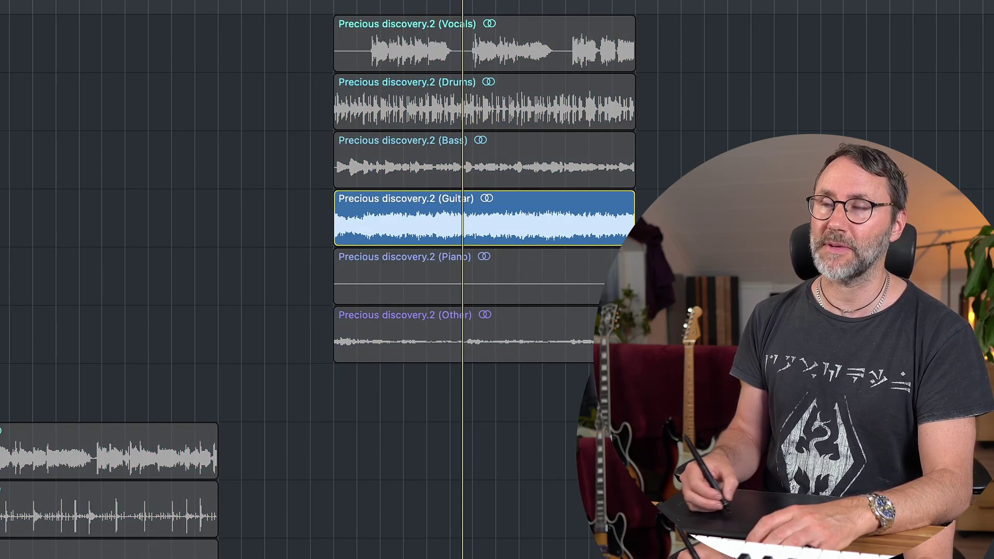
key("space")
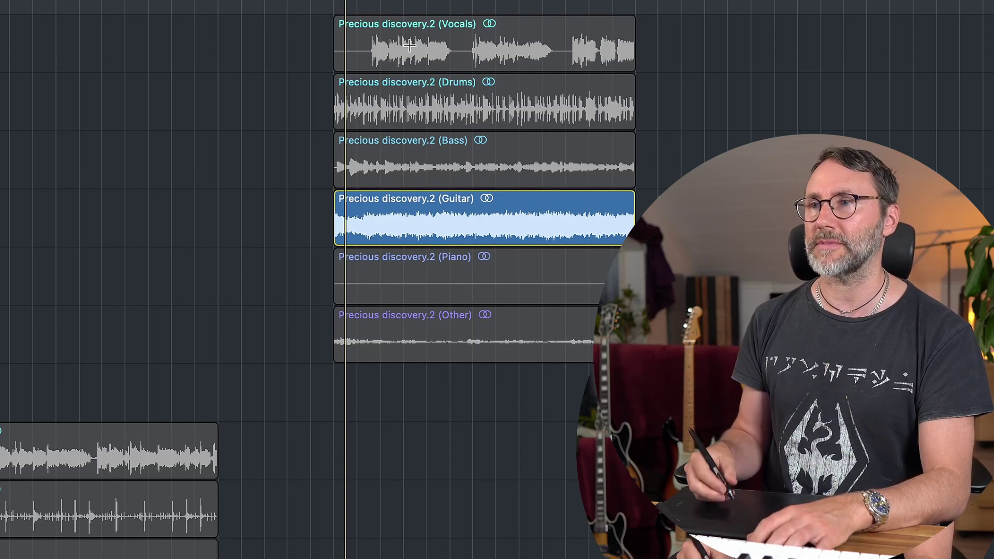
key("space")
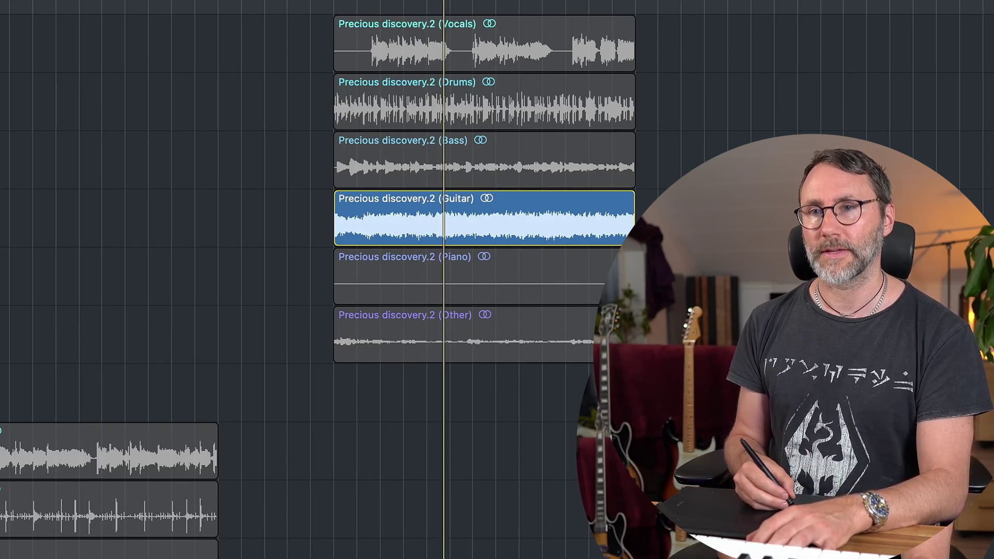
Switch the solo to the Other stem, then turn region solo off for all stems.
key("super+a")
key("Down")
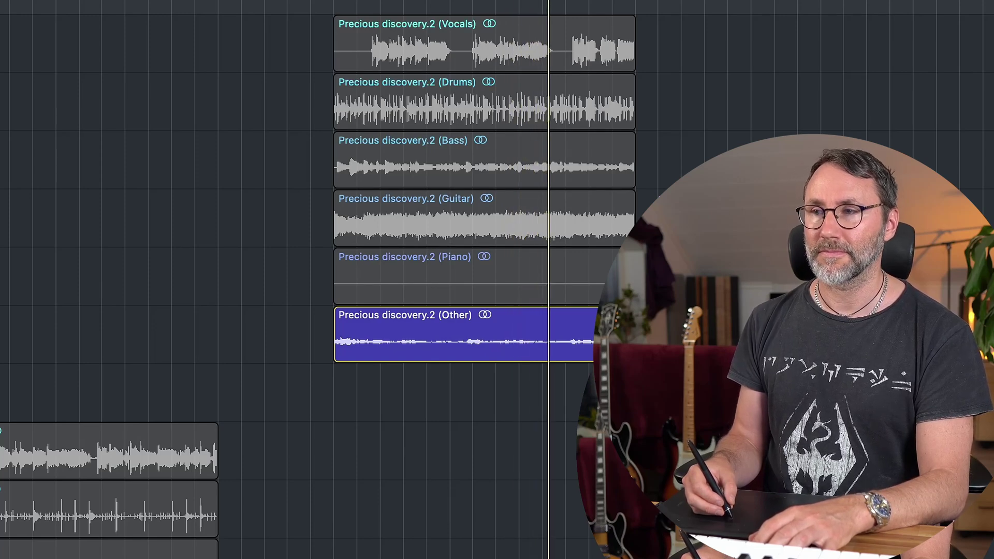
key("ctrl+s")
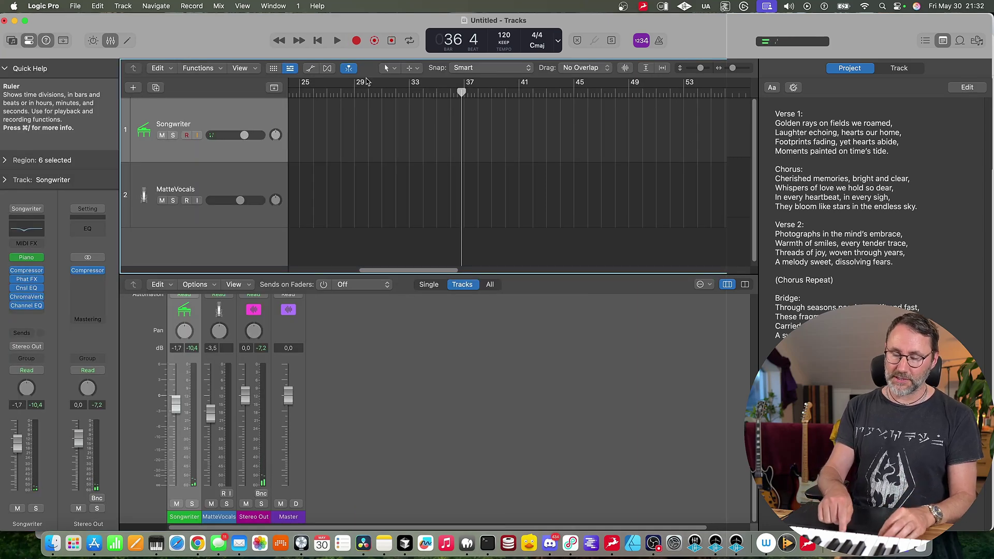
Capture the unrecorded piano playing as a Songwriter MIDI region on track 1.
key("shift+r")
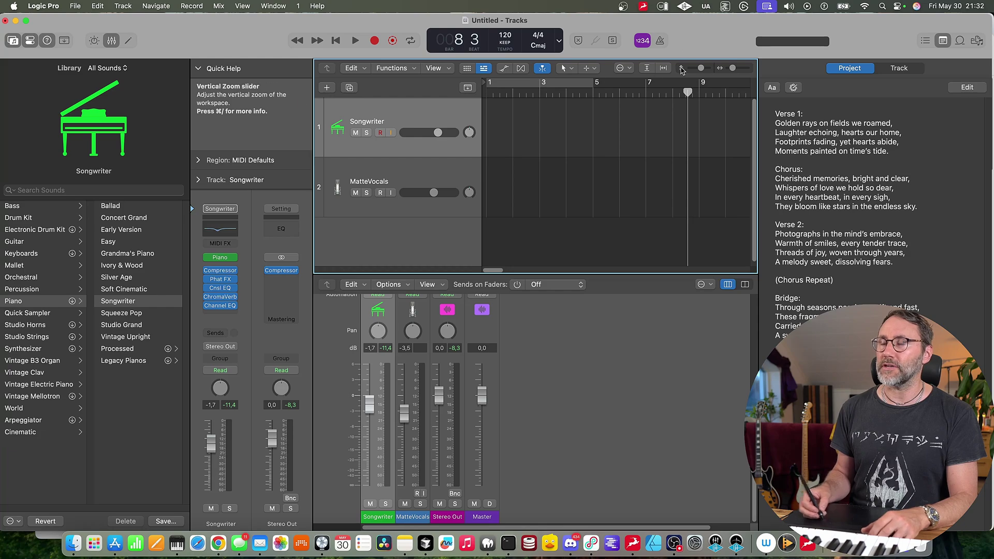
Add Flashback Capture to the control bar and return the playhead to bar 1.
right_click(687, 41)
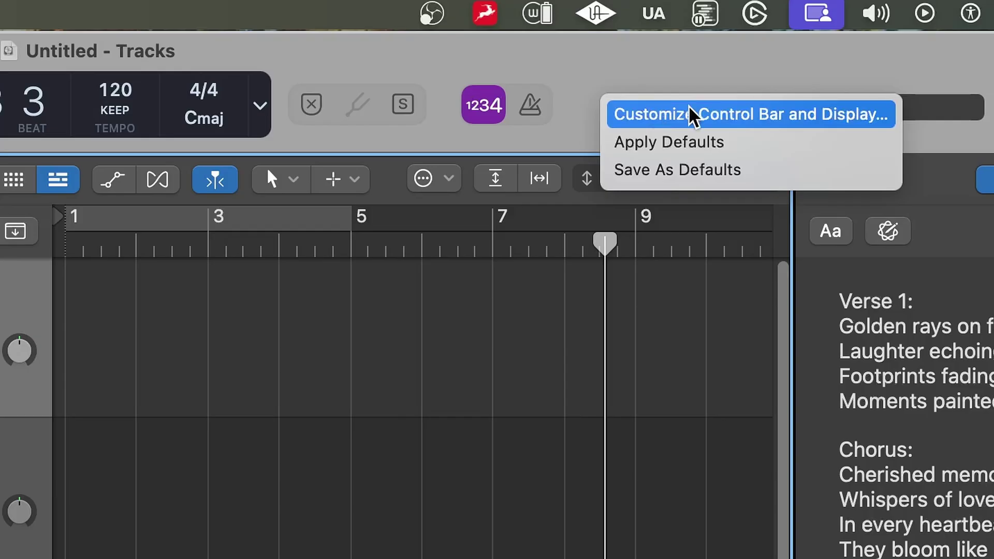
left_click(785, 122)
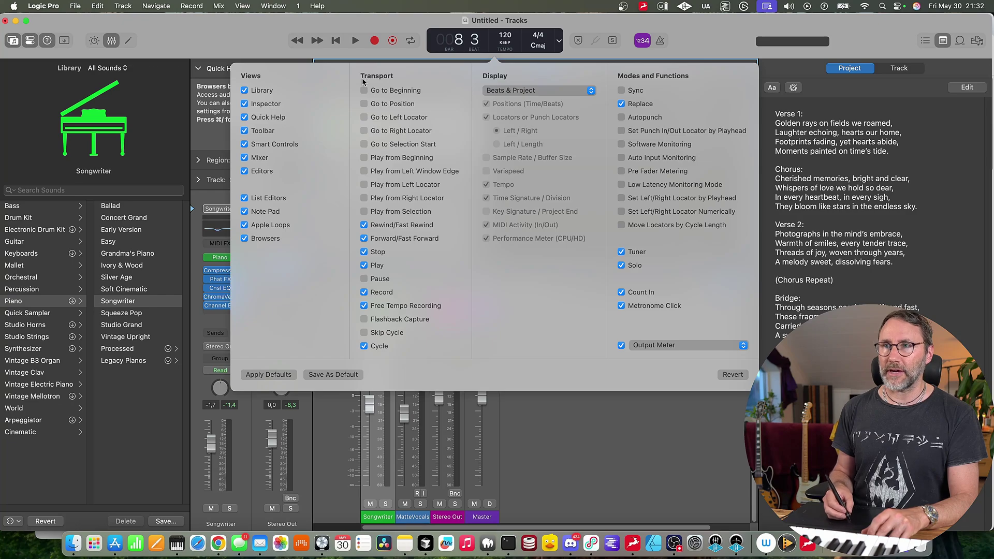
left_click(364, 320)
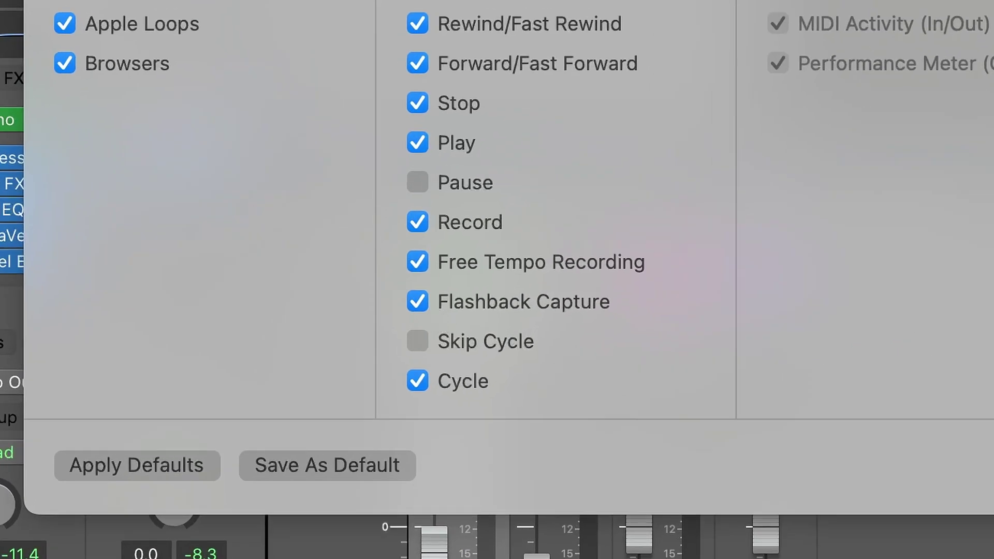
key("Return")
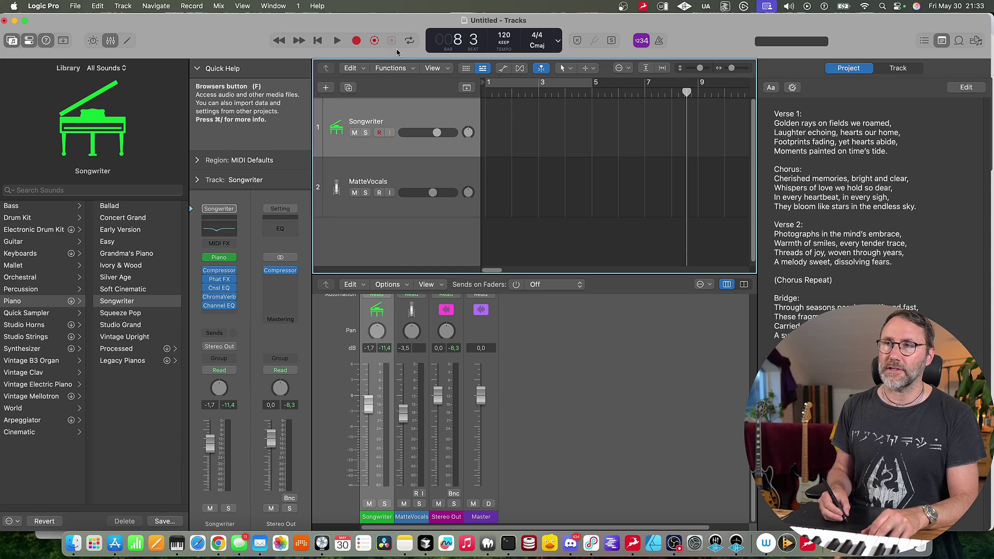
key("Return")
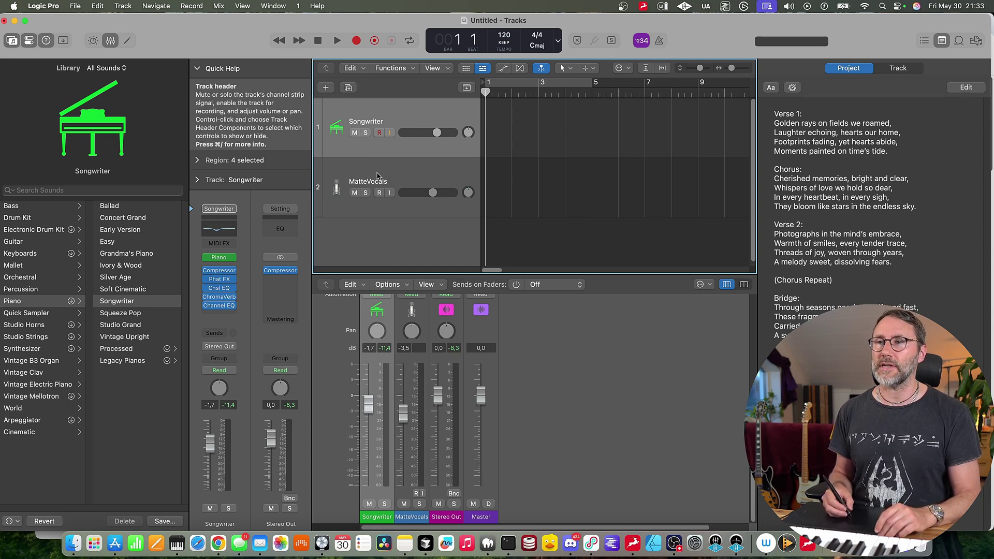
Select the Songwriter and MatteVocals tracks, zoom out, and play piano along until bar 12.
left_click(384, 175, "shift")
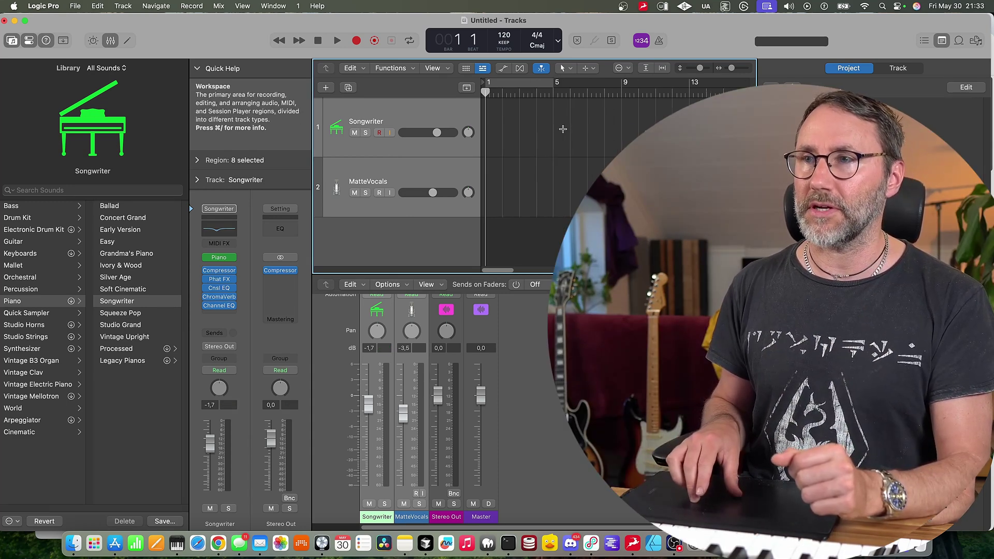
key("super+Left")
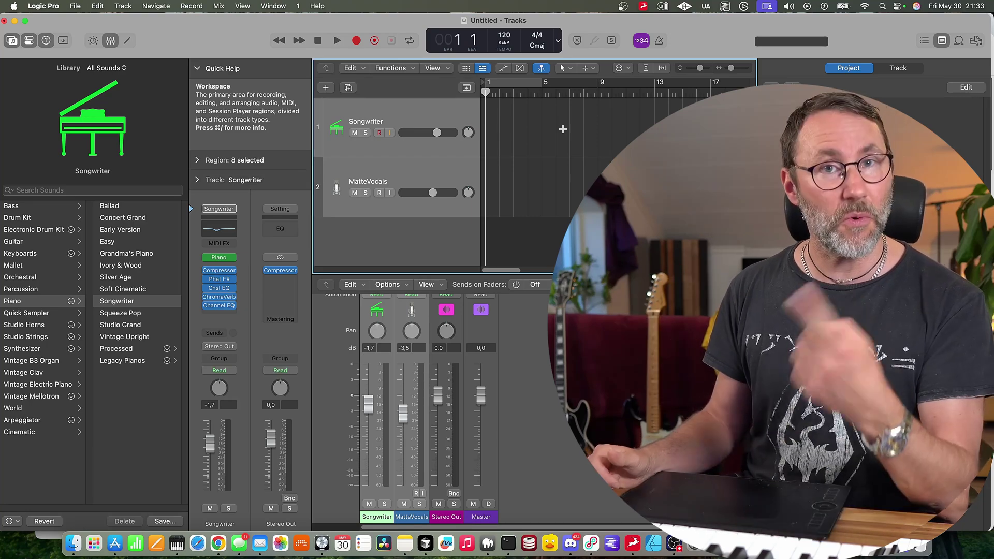
key("space")
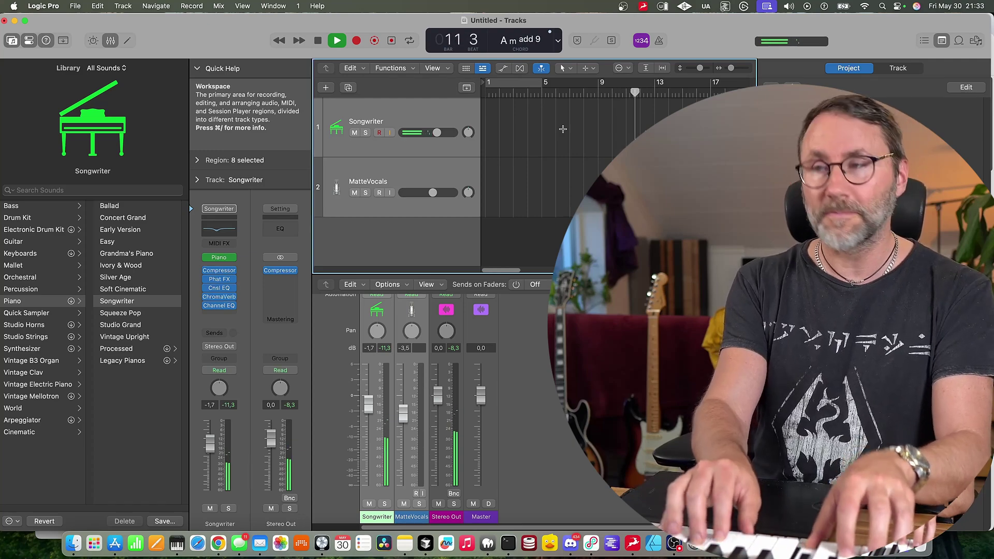
key("space")
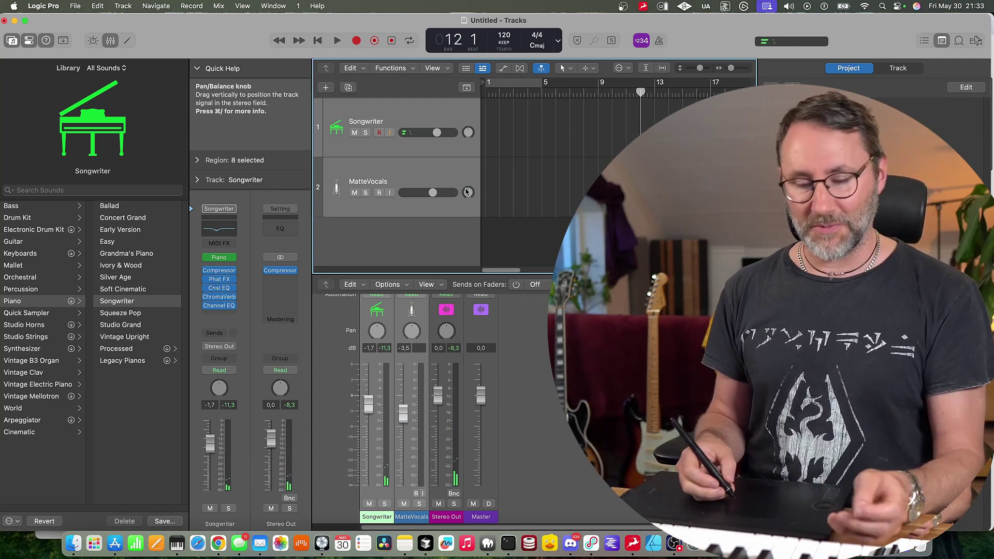
Capture the piano as a Songwriter MIDI region and the vocal on MatteVocals, then play from bar 1.
key("shift+r")
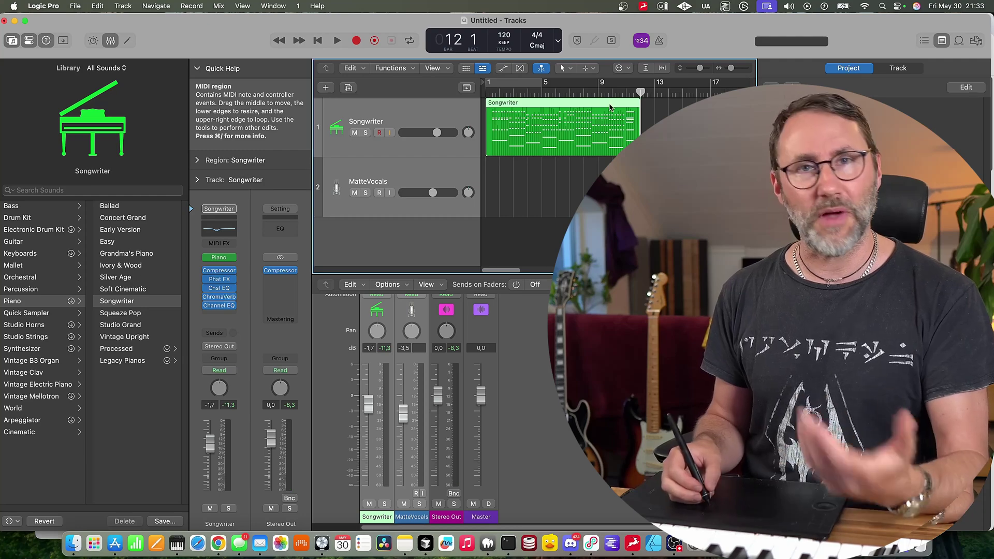
left_click(568, 195)
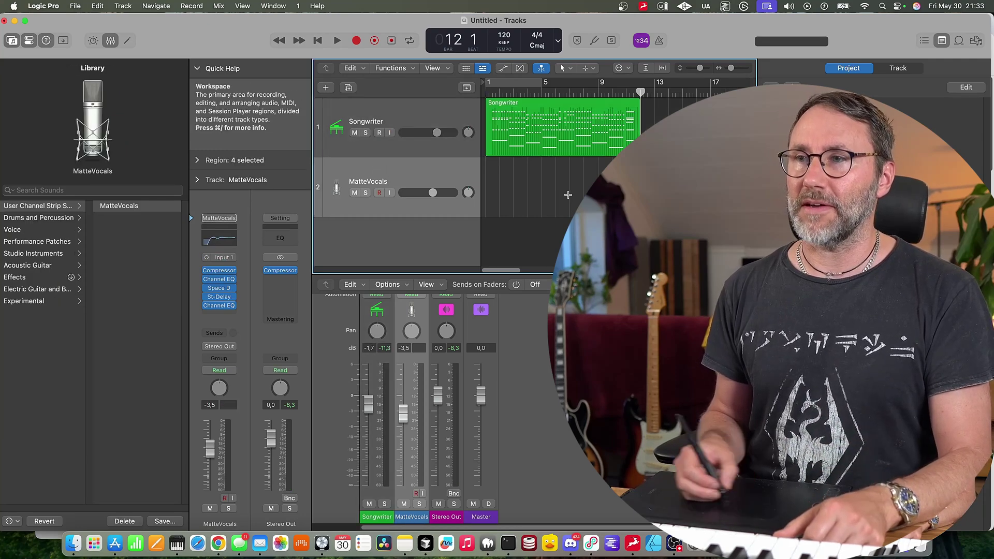
key("shift+r")
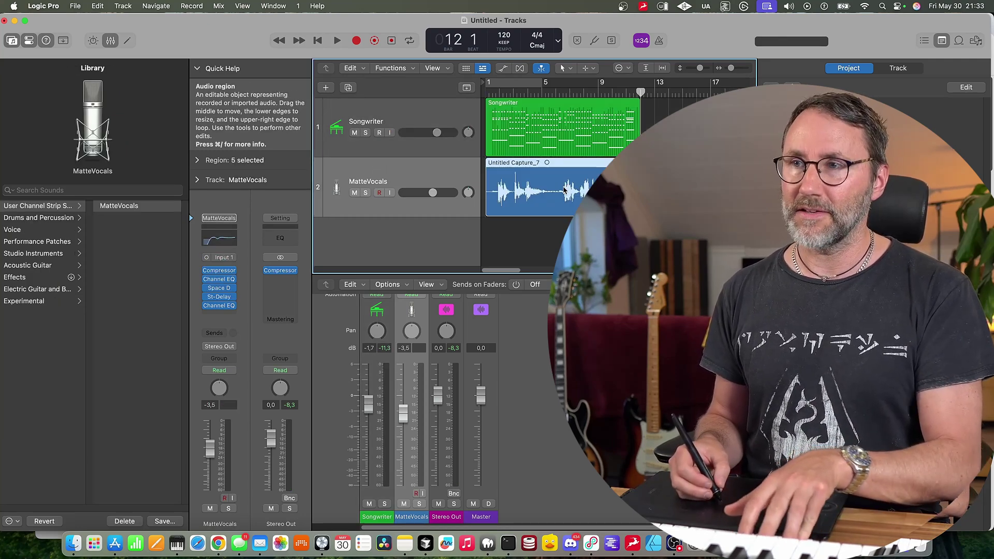
left_click(489, 94)
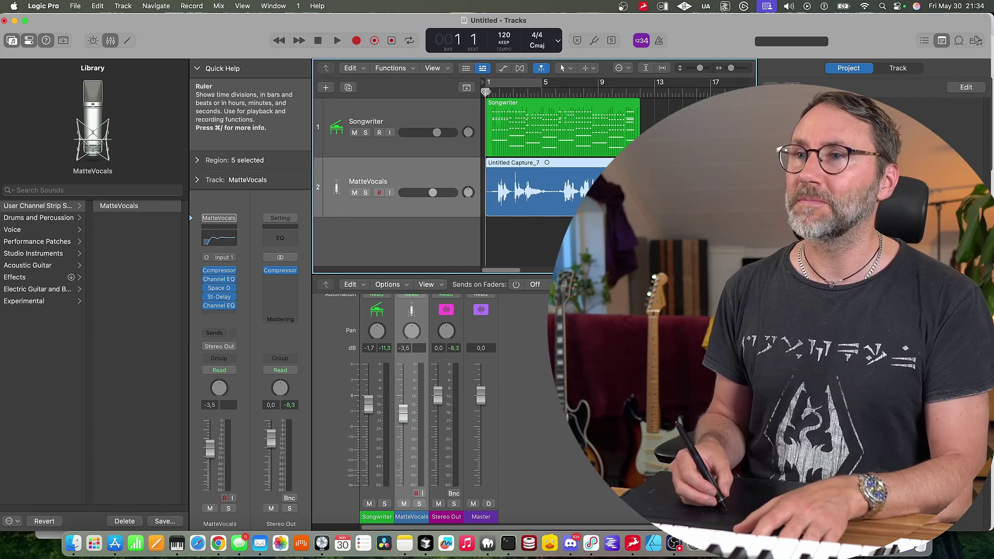
key("space")
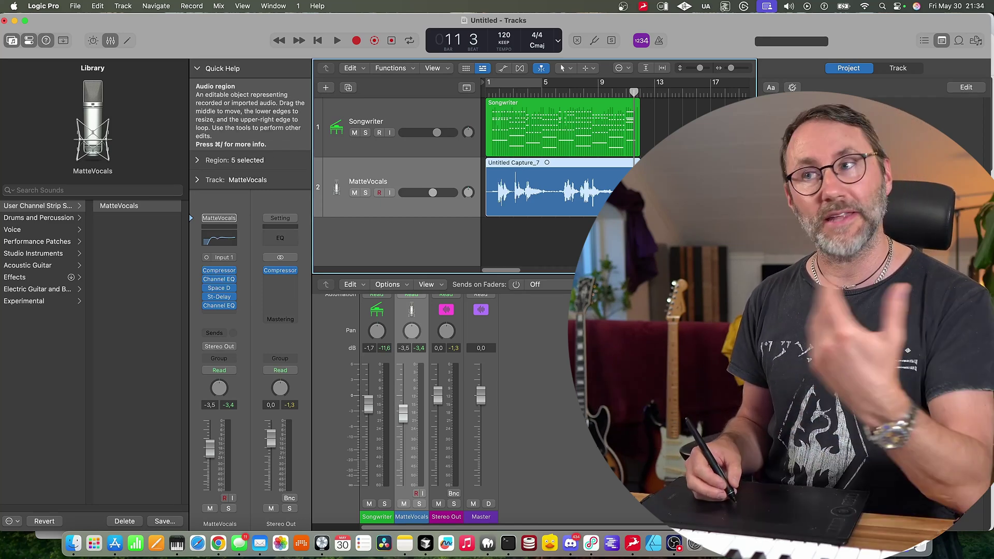
left_click(669, 93)
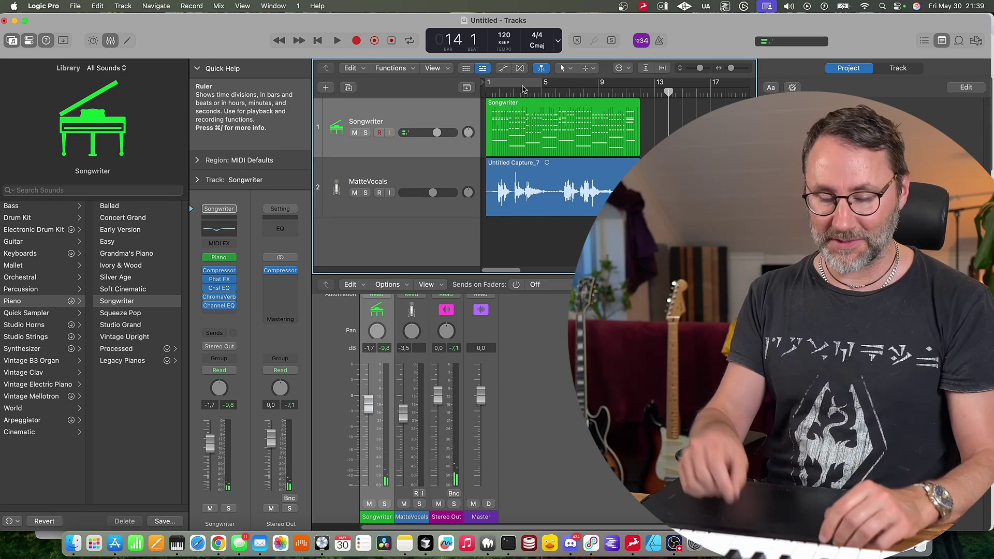
Capture the piano part as a new region at bar 13, play it back with the Library hidden.
key("shift+r")
scroll(523, 89, "right", 5)
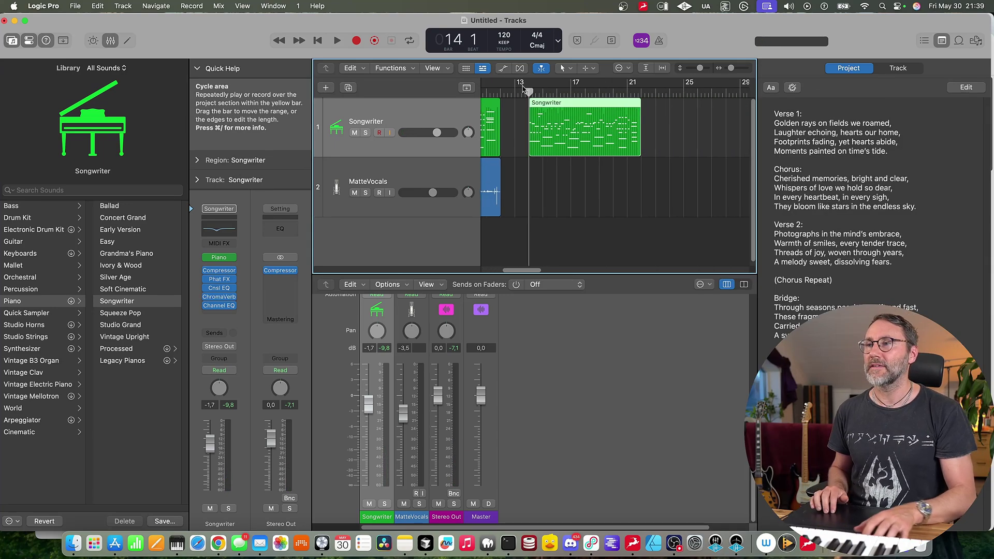
key("space")
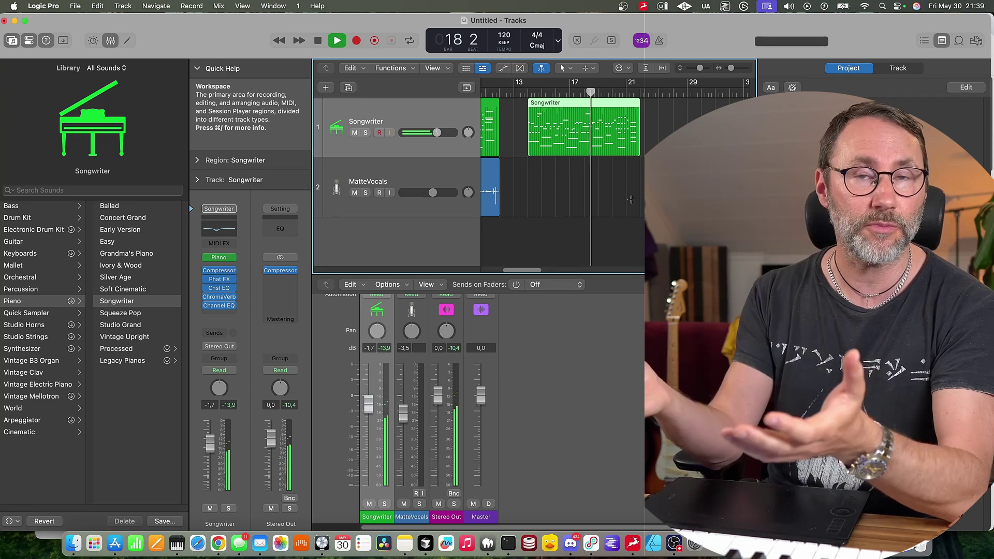
key("y")
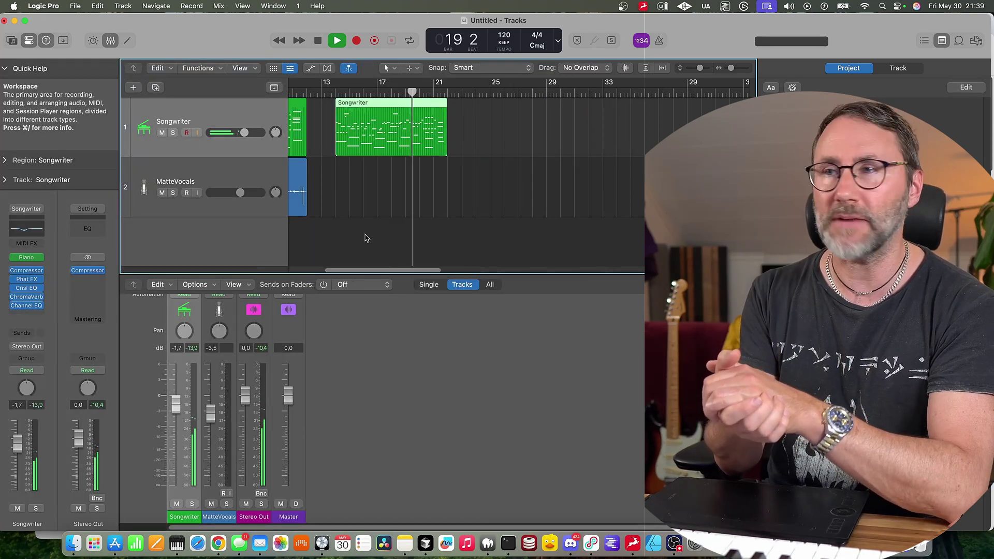
scroll(383, 246, "left", 5)
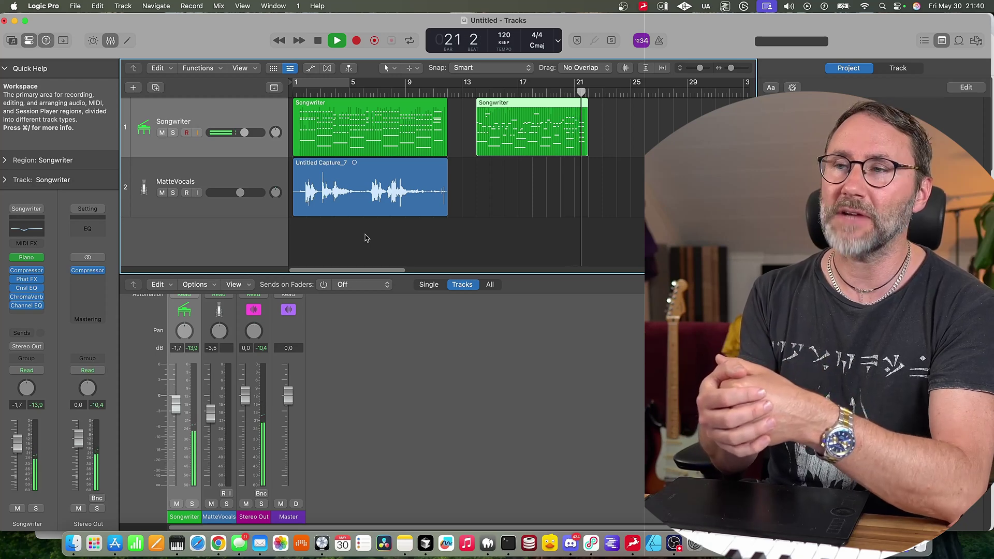
key("space")
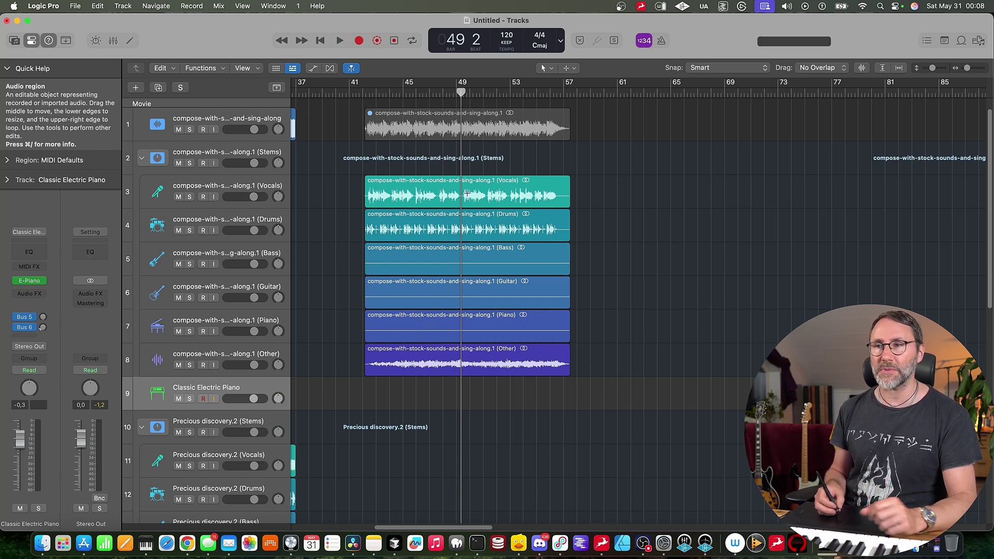
Open the Mixer with X and switch on View > Long Faders.
key("x")
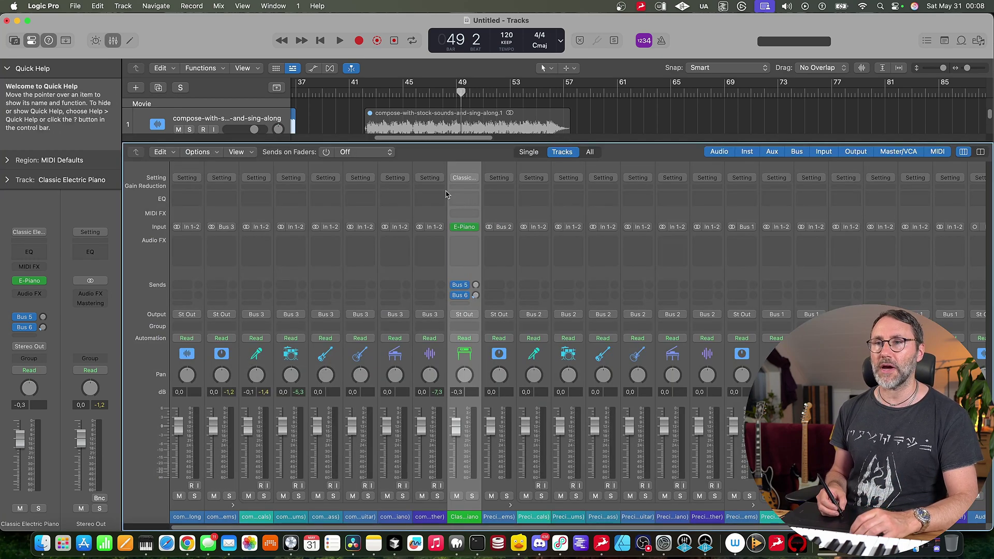
left_click(249, 153)
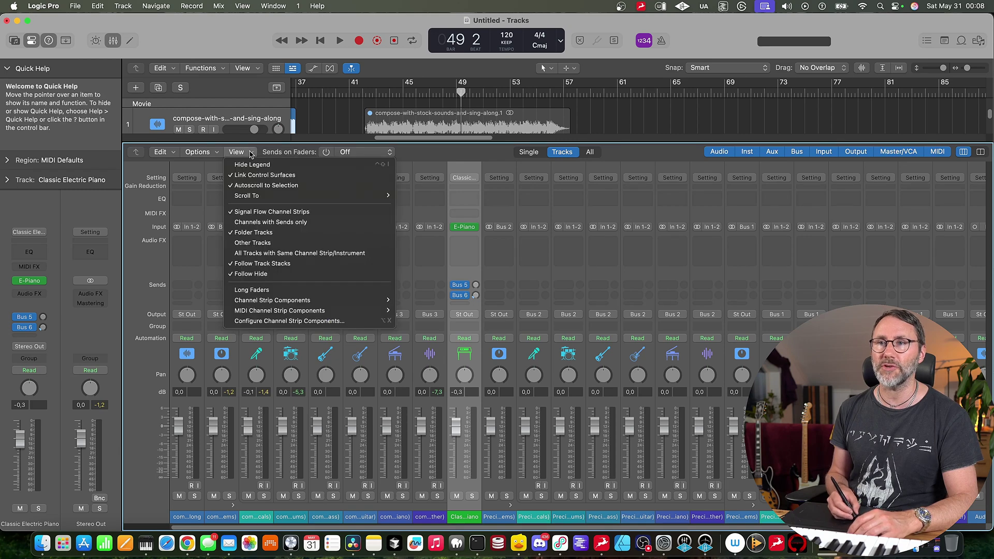
left_click(273, 291)
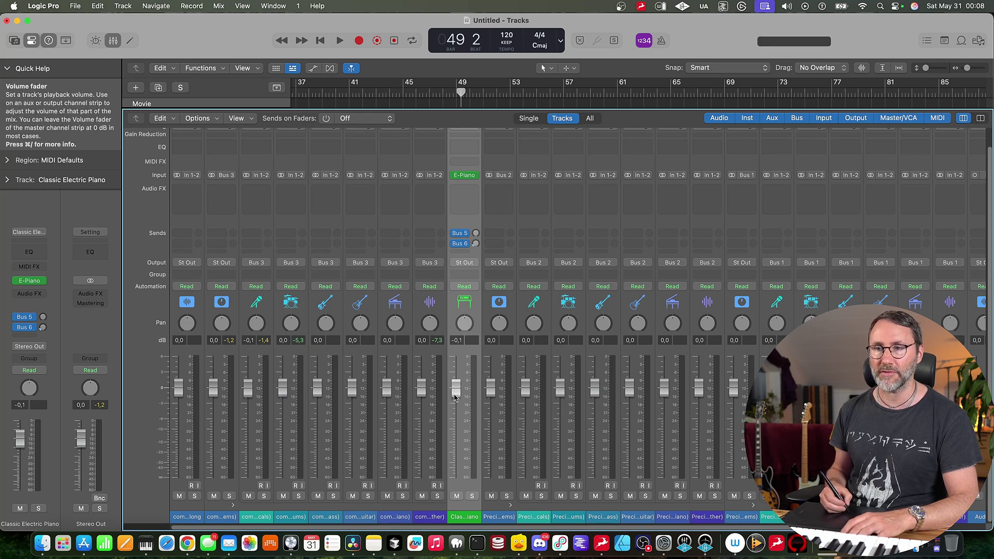
During playback, move the Vocals stem fader between silence, 0 dB, about -27 dB and -14 dB.
key("space")
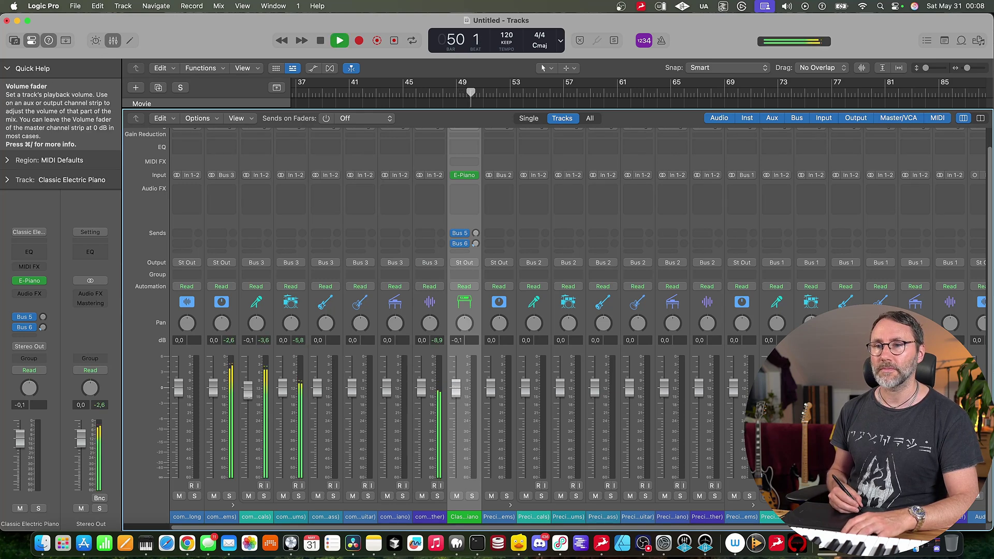
left_click_drag(247, 472, 247, 477)
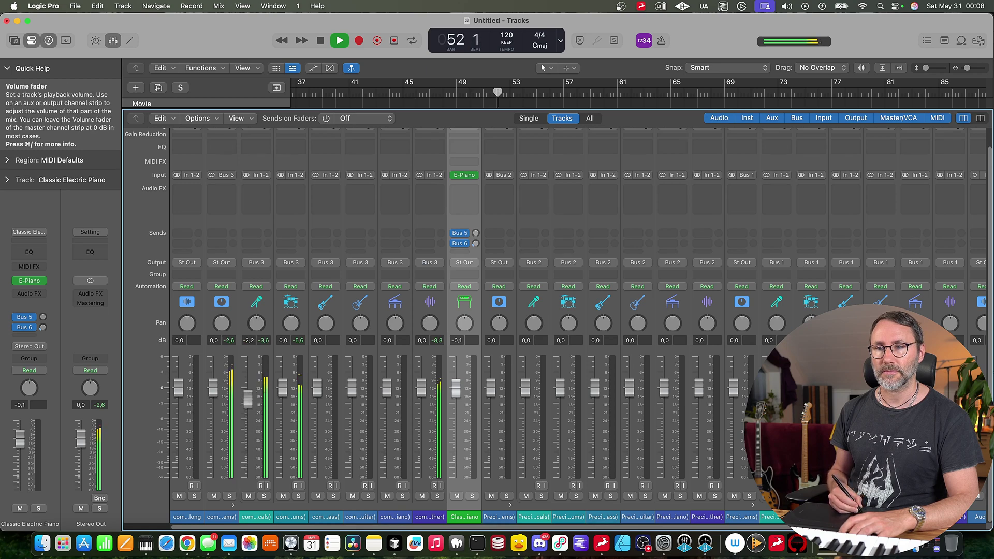
left_click_drag(247, 385, 247, 391)
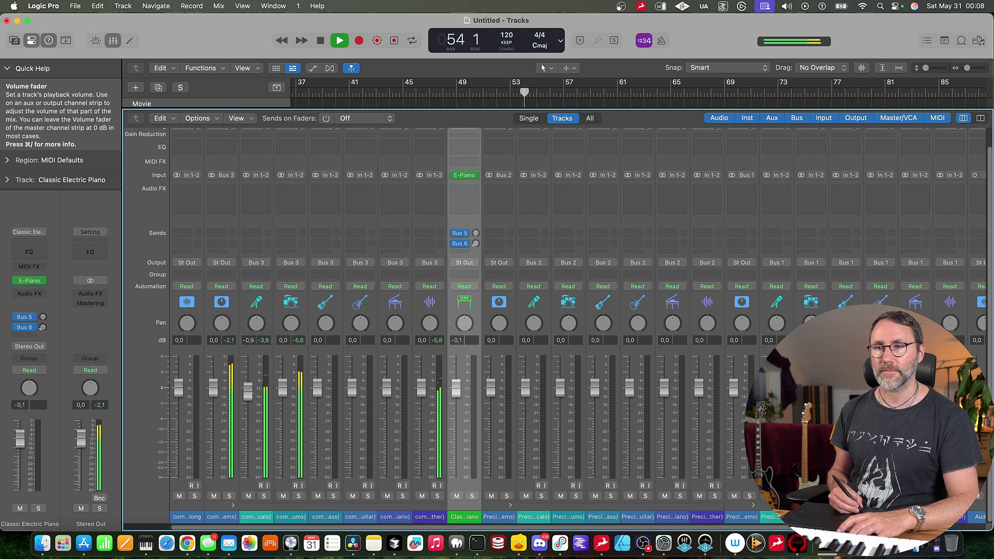
left_click_drag(248, 389, 249, 394)
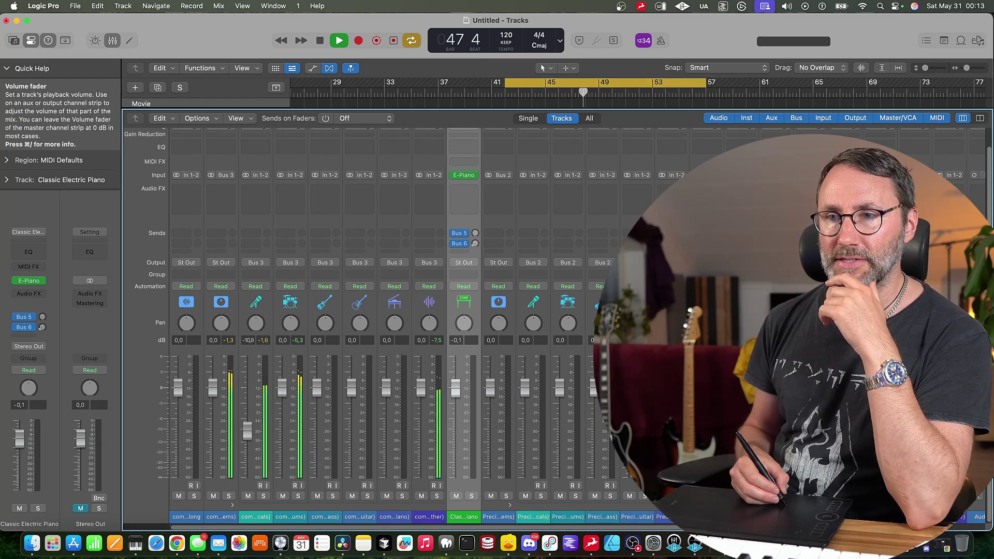
mouse_move(247, 387)
left_mouse_down()
mouse_move(248, 458)
mouse_move(249, 395)
left_mouse_up()
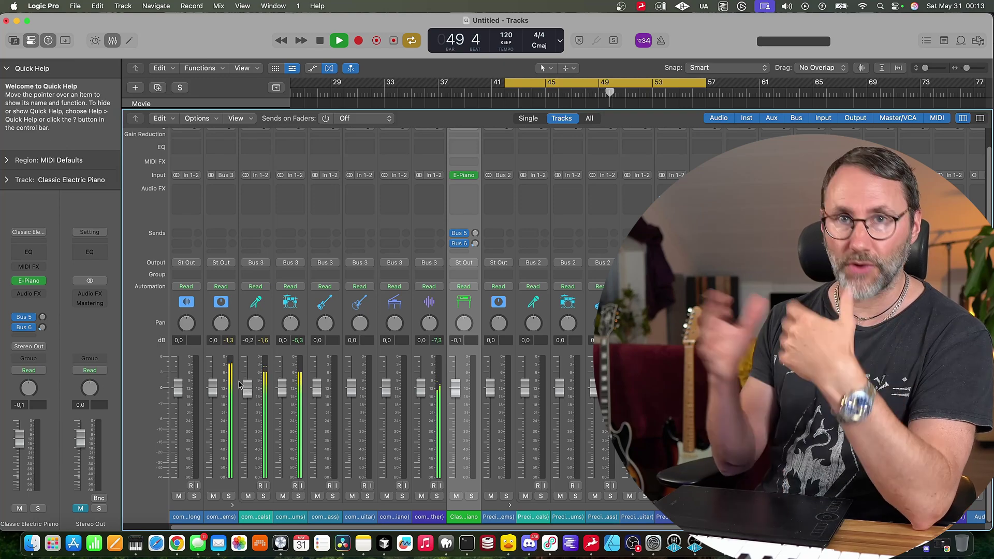
mouse_move(247, 387)
left_mouse_down()
mouse_move(248, 440)
mouse_move(247, 387)
left_mouse_up()
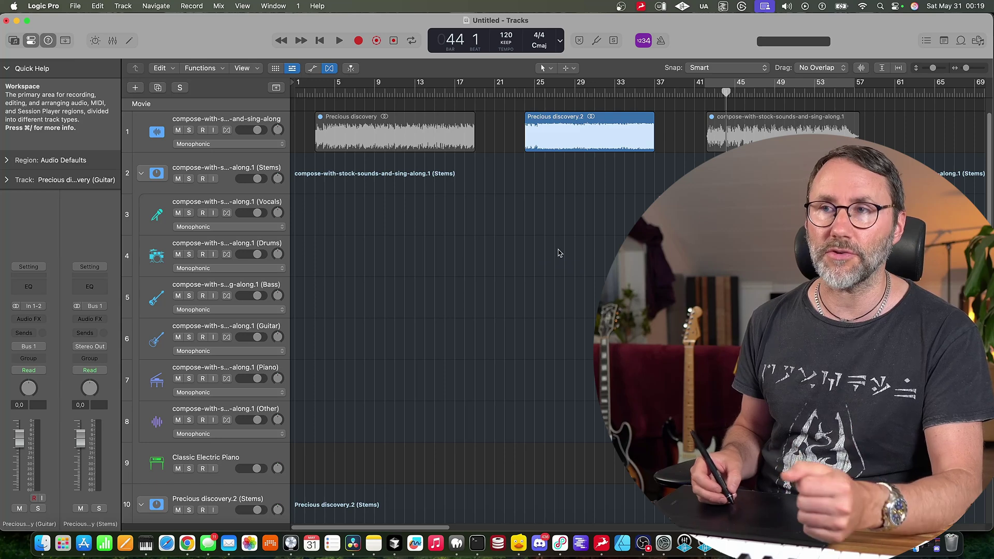
Search tracks for 'guitar' and step through the Guitar stem tracks of each song.
left_click(124, 5)
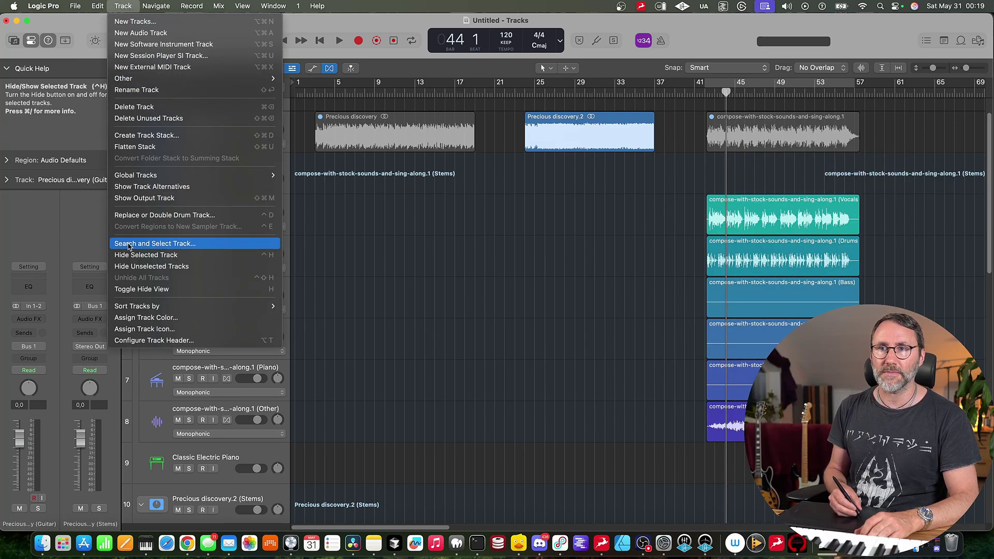
left_click(193, 248)
type("guitar")
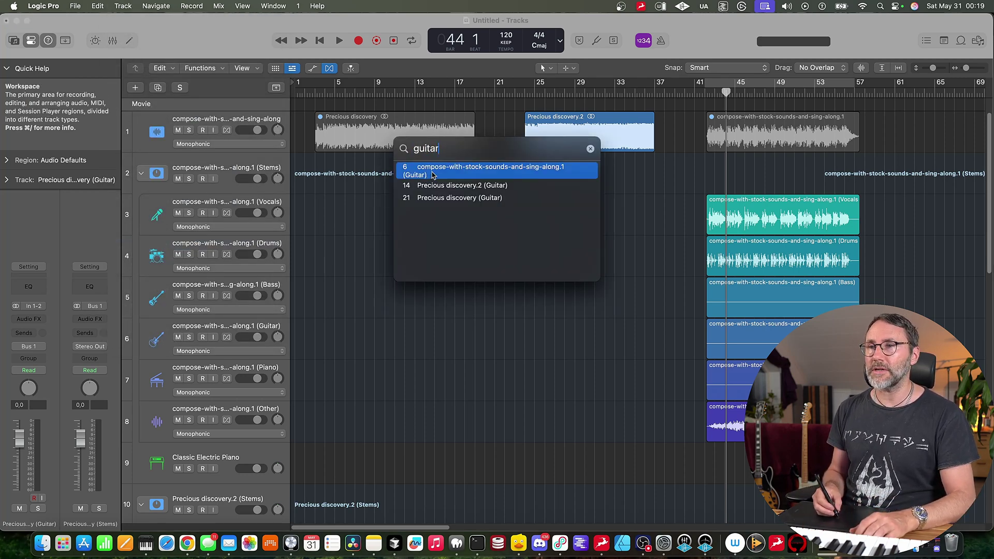
left_click(432, 176)
left_click(434, 186)
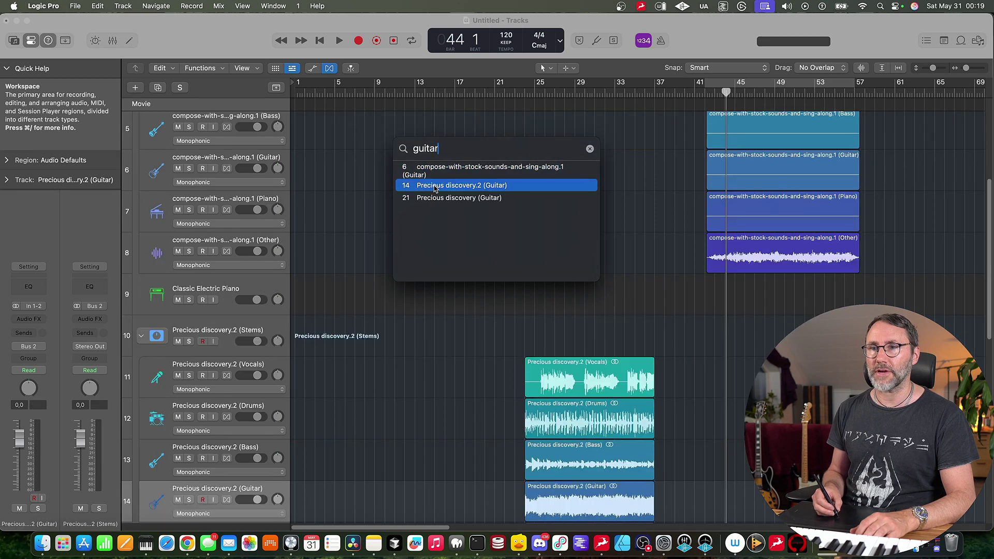
left_click(437, 199)
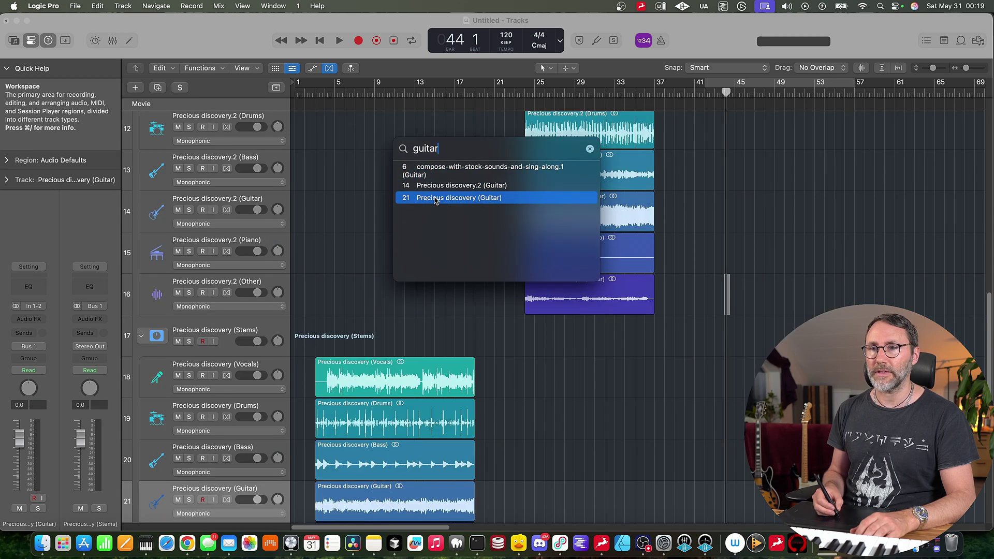
left_click(439, 186)
left_click(437, 169)
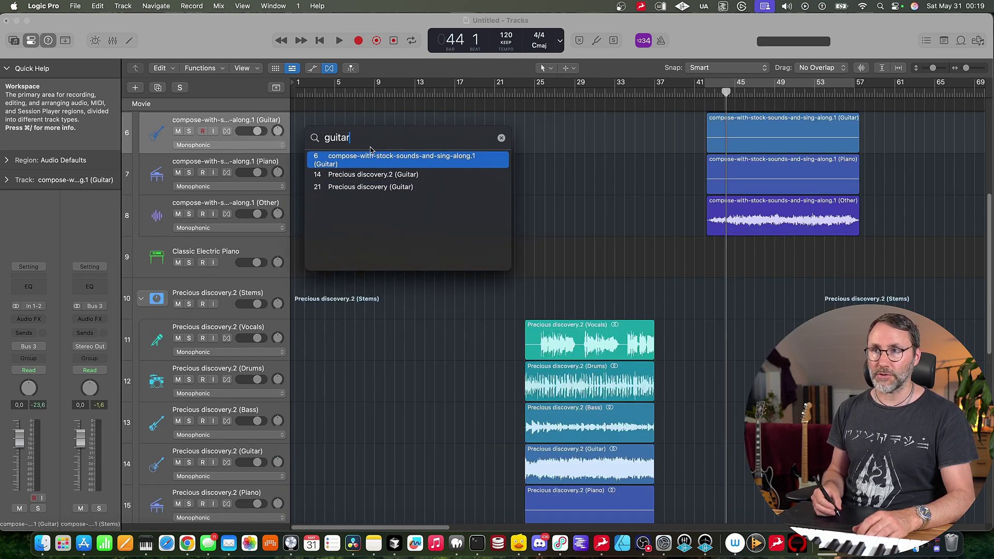
Search by track numbers 11 and 17, step down to track 20, Precious discovery (Bass).
key("BackSpace")
key("BackSpace")
key("BackSpace")
key("BackSpace")
key("BackSpace")
key("BackSpace")
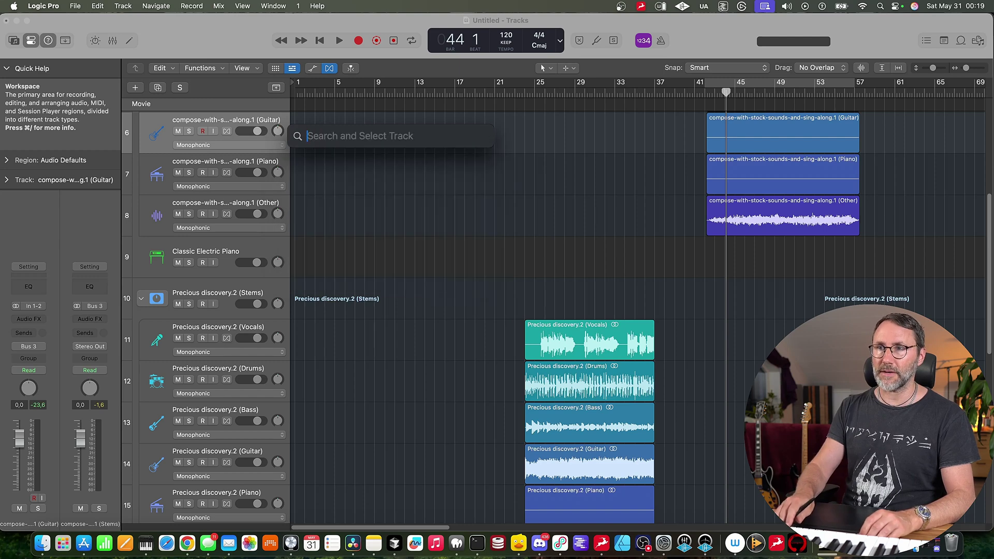
type("11")
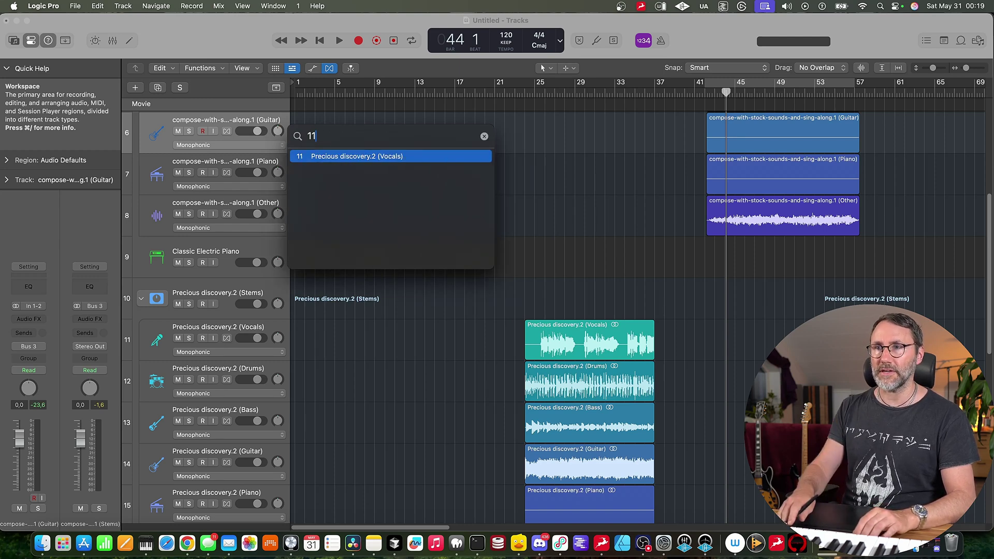
key("BackSpace")
type("5")
key("BackSpace")
type("7")
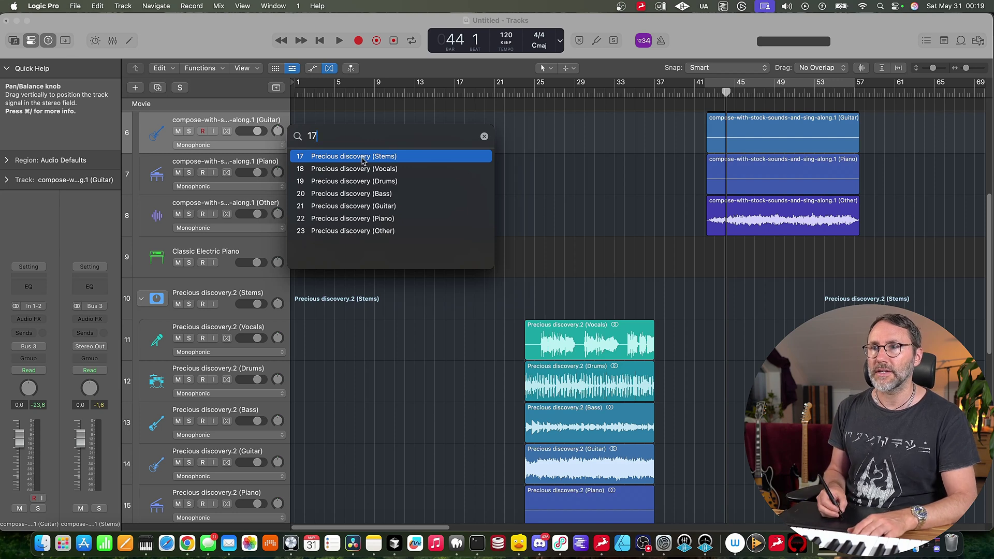
key("Down")
key("Down")
key("Down")
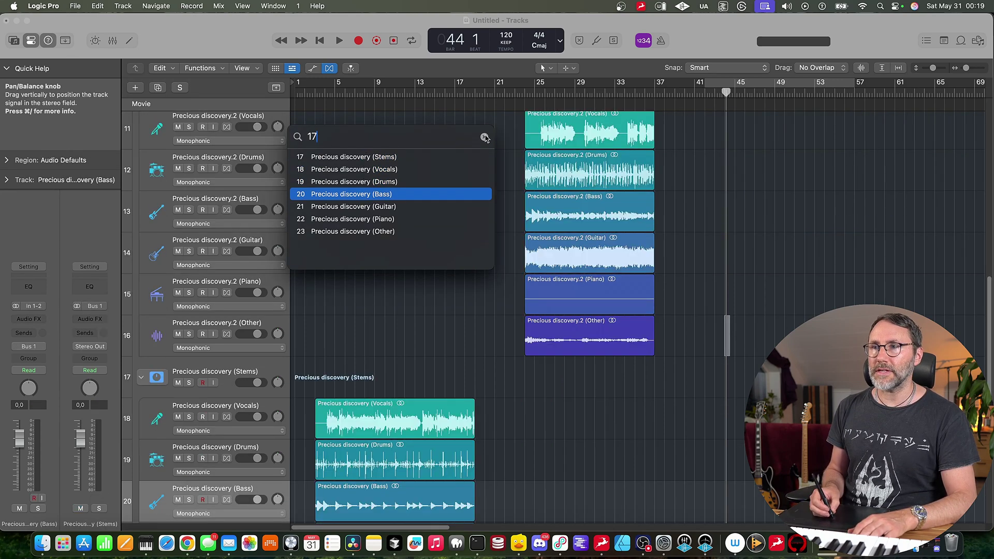
left_click(484, 136)
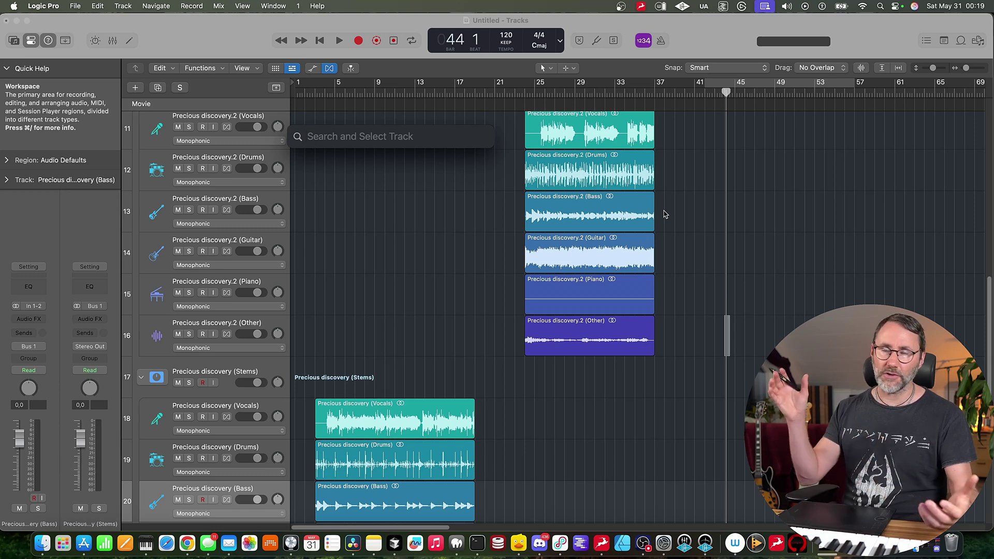
Zoom out the arrange area to show the whole arrangement.
right_click(665, 214)
left_click(750, 182)
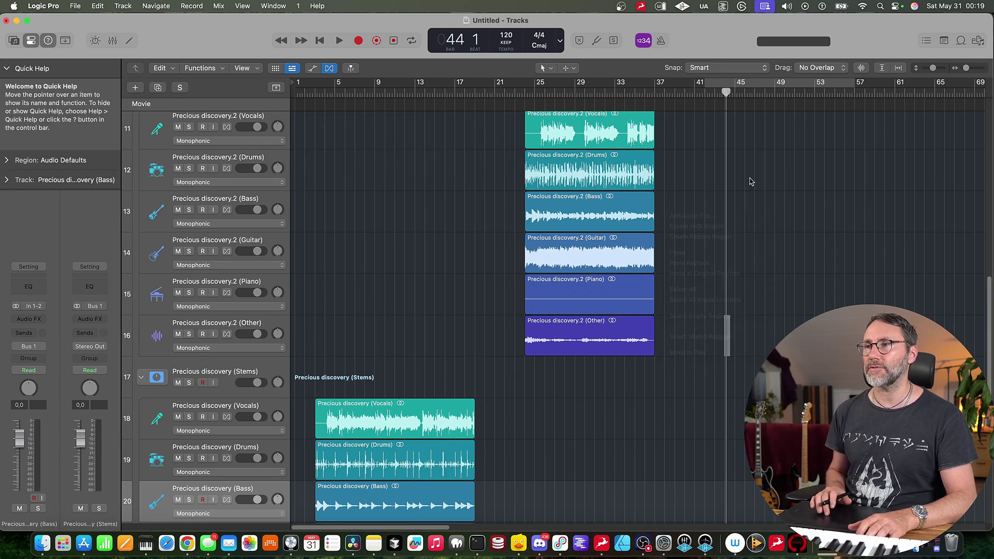
scroll(751, 182, "up", 10)
key("super+Left")
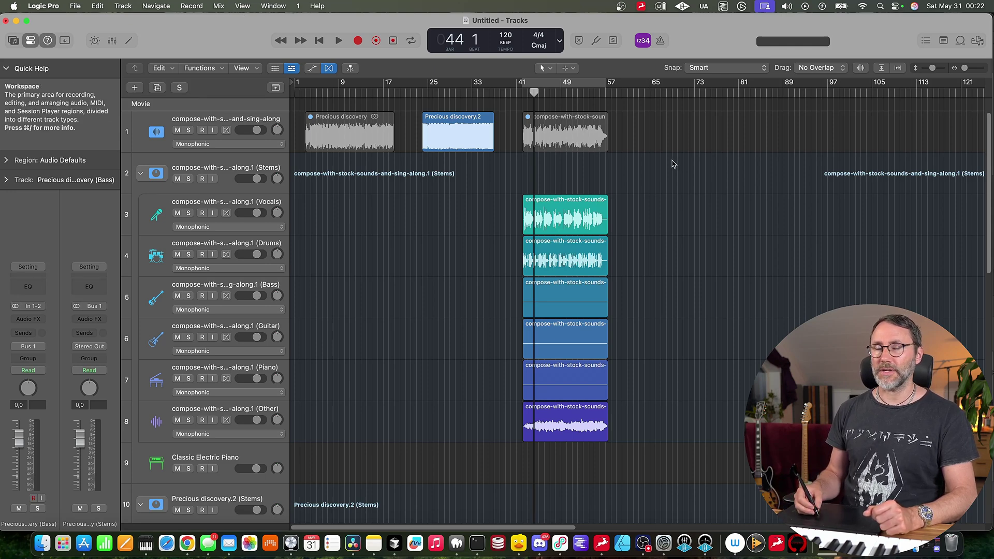
Show the Loop Browser in the side panel with its Search Loops field active.
left_click(976, 42)
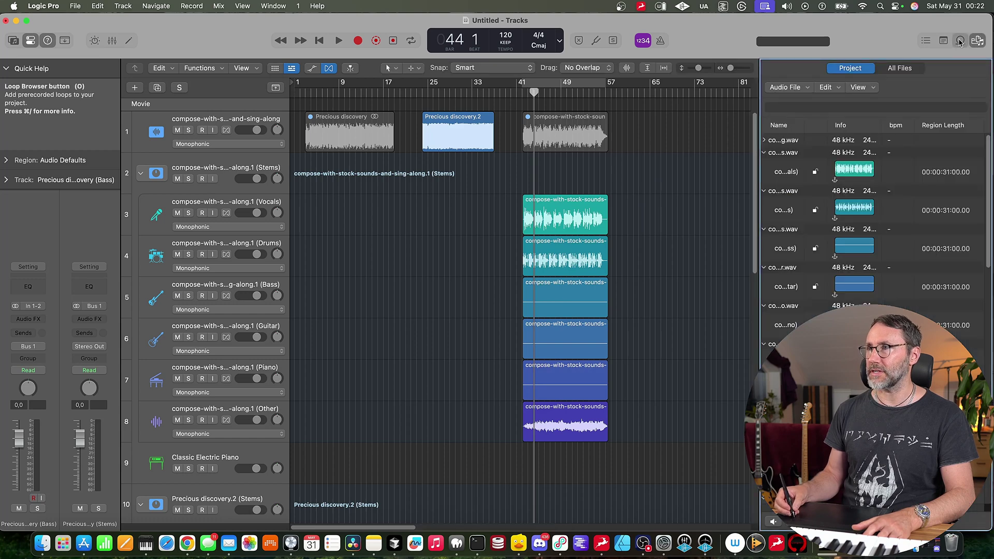
left_click(959, 42)
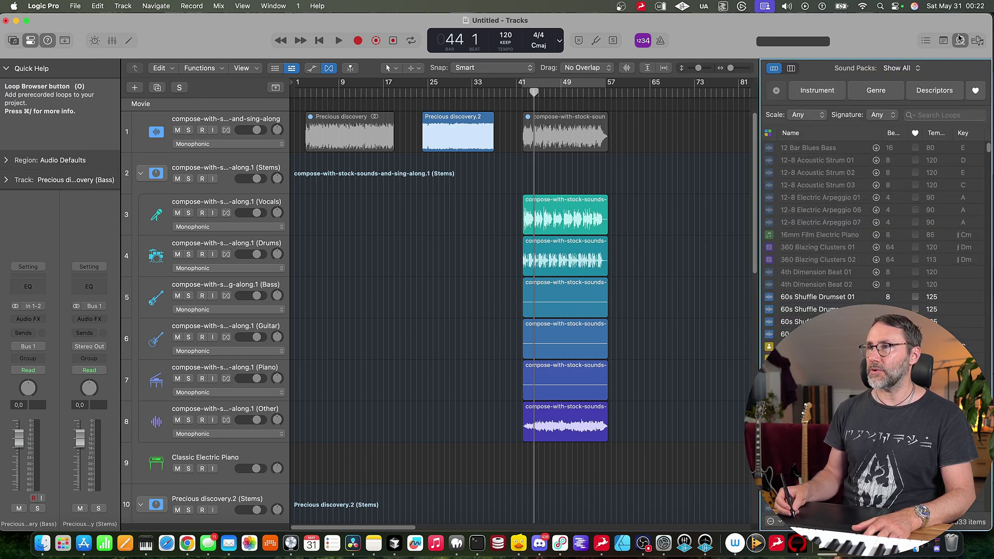
left_click(920, 114)
Search loops for 'tosin' and preview the Ascension, Axial Spindles and Between Worlds Arp 01 loops.
type("tosin")
left_click(810, 172)
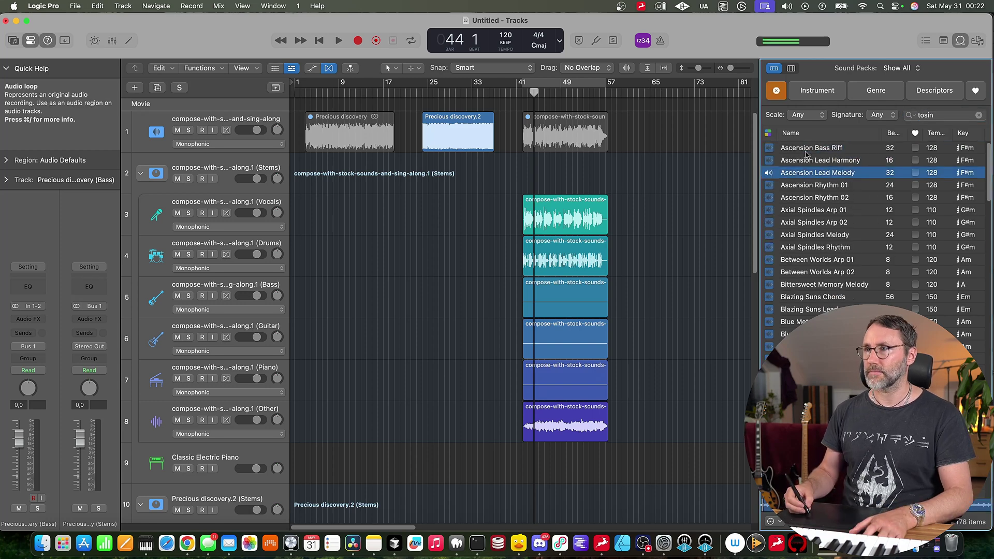
left_click(805, 150)
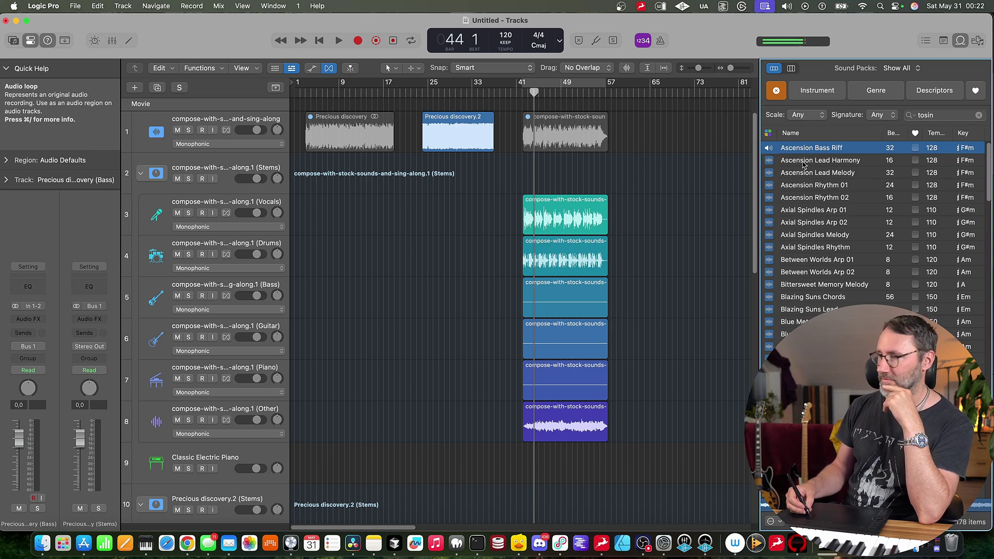
left_click(803, 163)
left_click(800, 185)
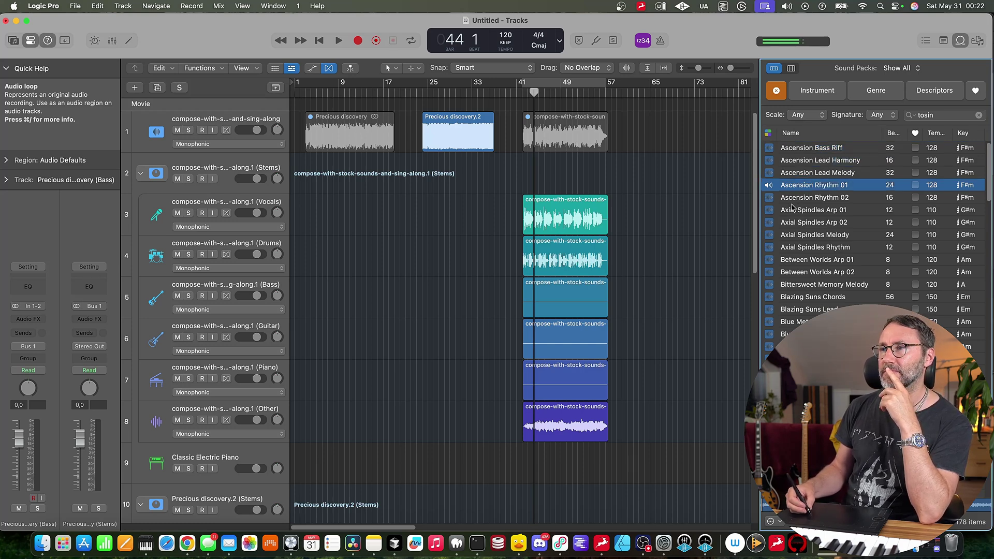
left_click(798, 210)
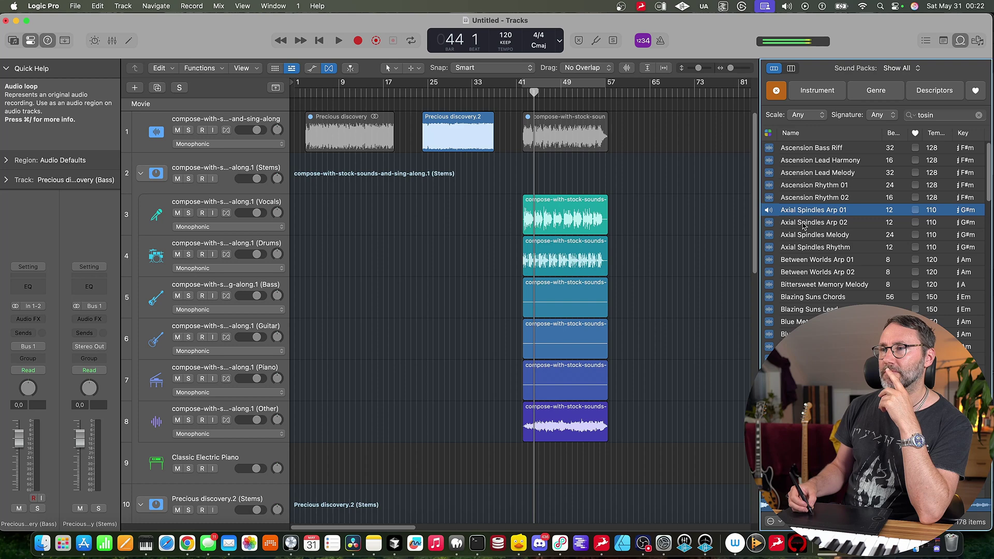
left_click(803, 235)
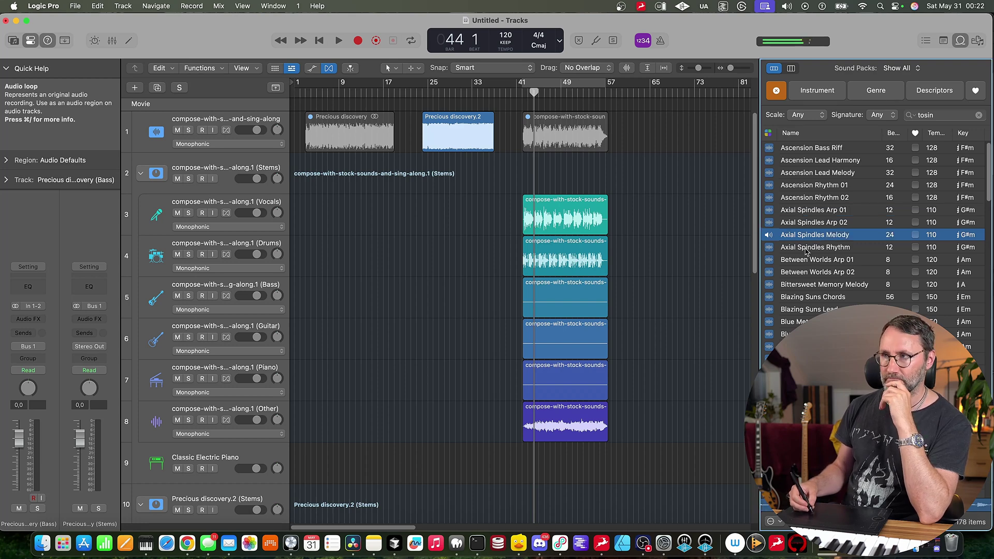
left_click(809, 250)
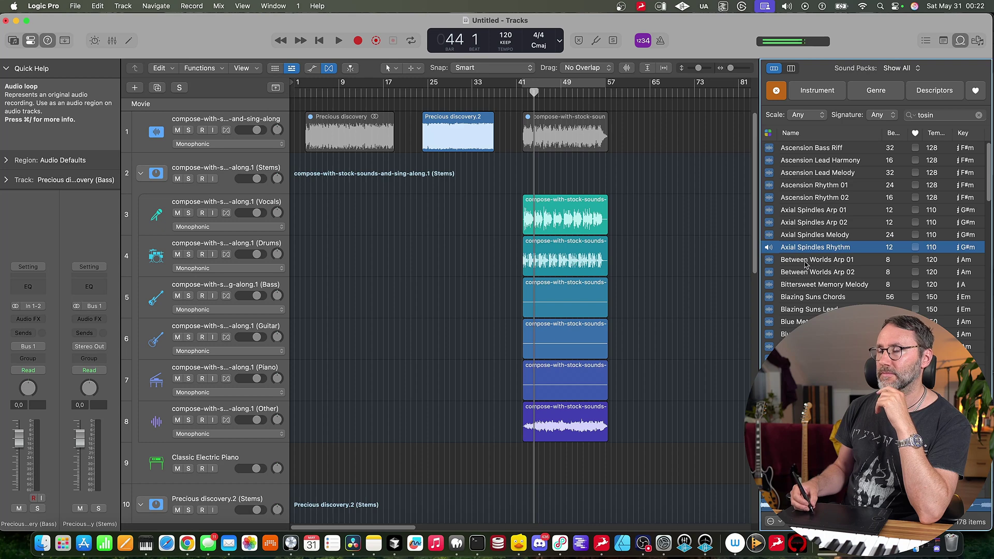
left_click(807, 262)
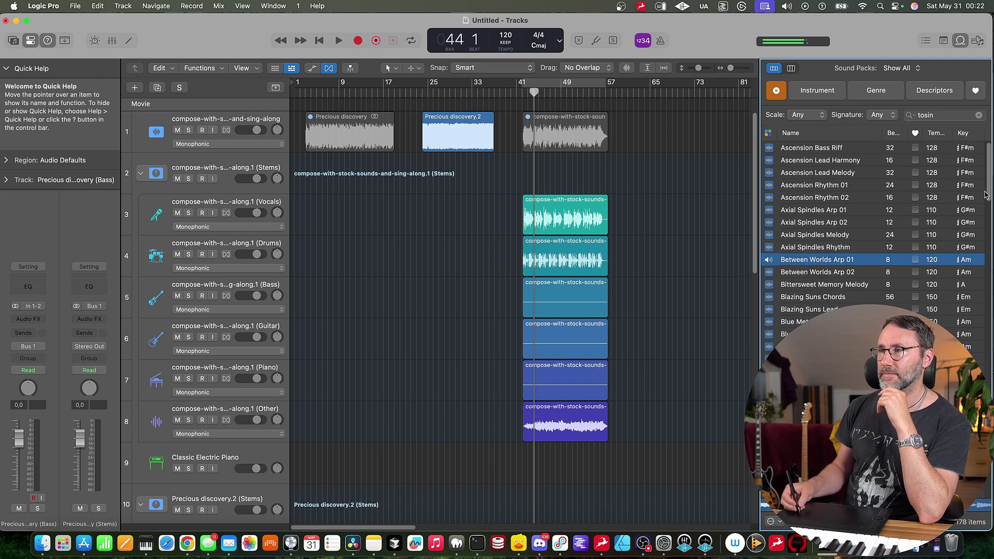
Preview the tosin loops from Bittersweet Memory Melody through Crystalline Circuitry Arp Low.
scroll(828, 239, "down", 3)
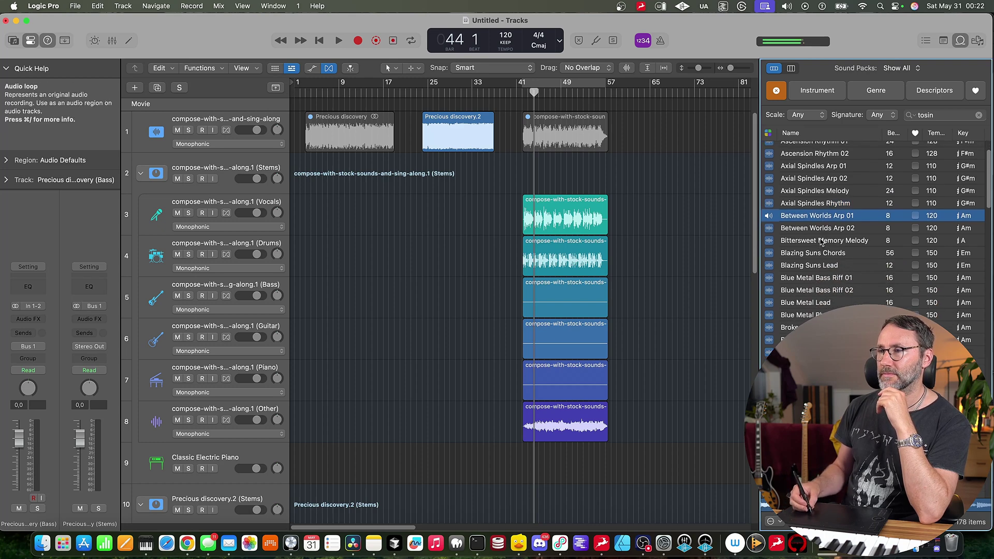
left_click(820, 242)
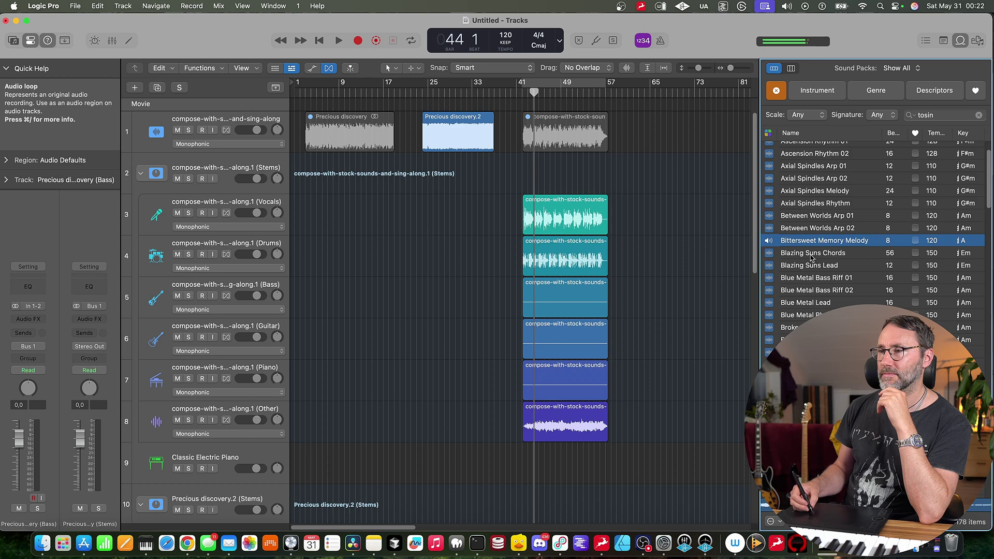
left_click(811, 255)
left_click(808, 352)
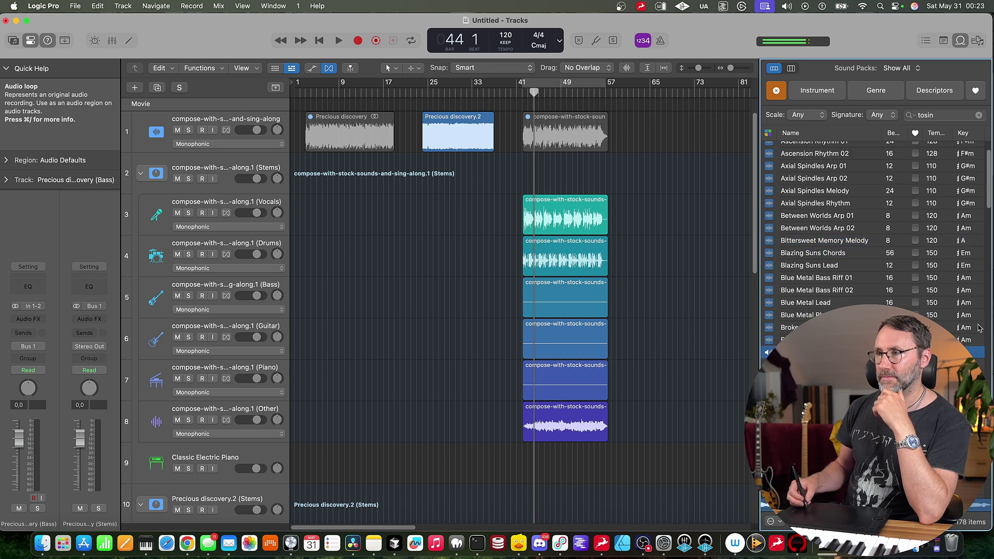
scroll(844, 305, "down", 3)
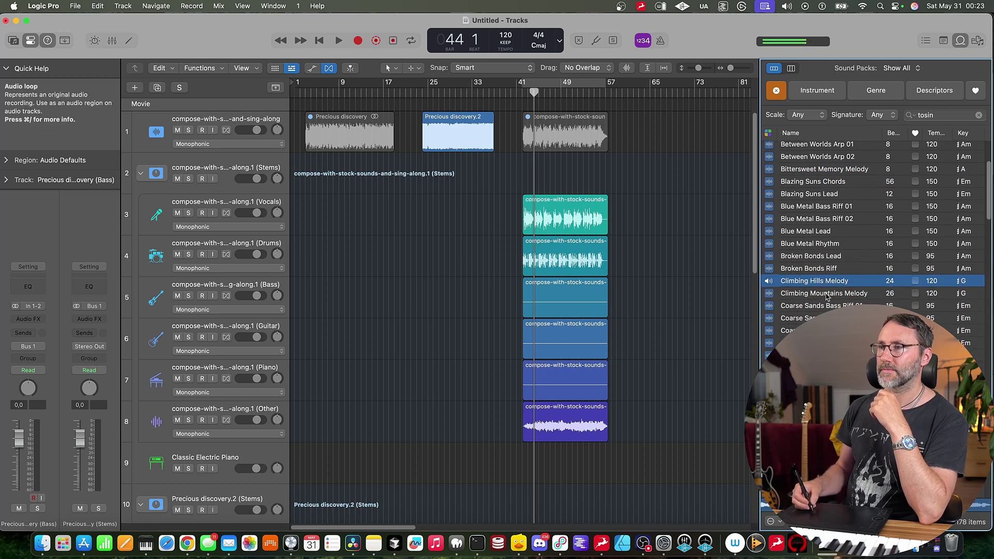
left_click(828, 293)
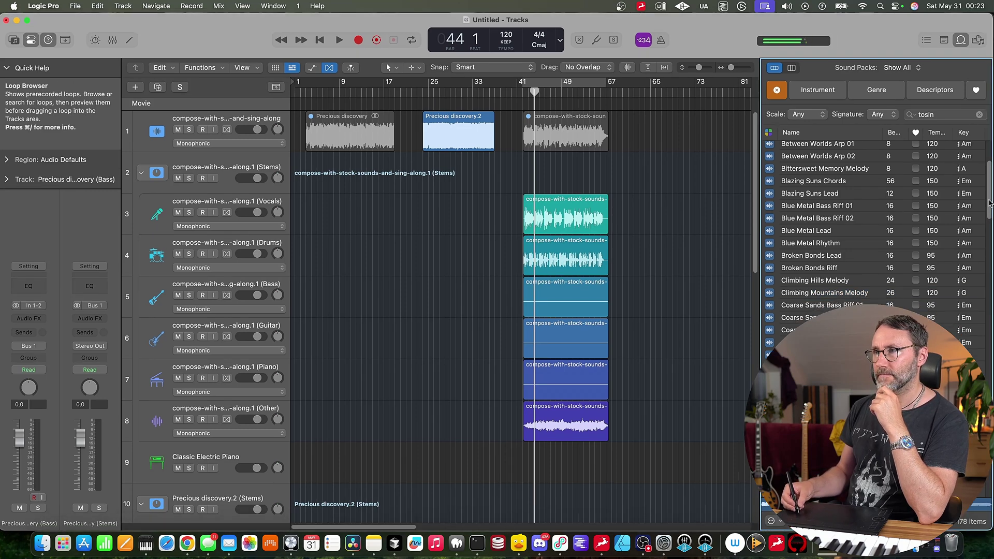
scroll(828, 259, "down", 5)
left_click(828, 285)
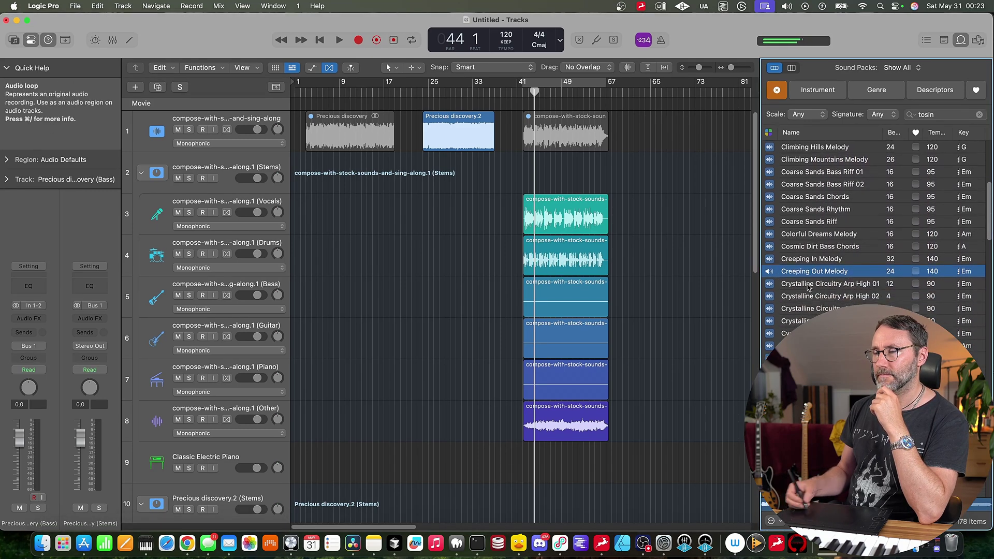
left_click(824, 284)
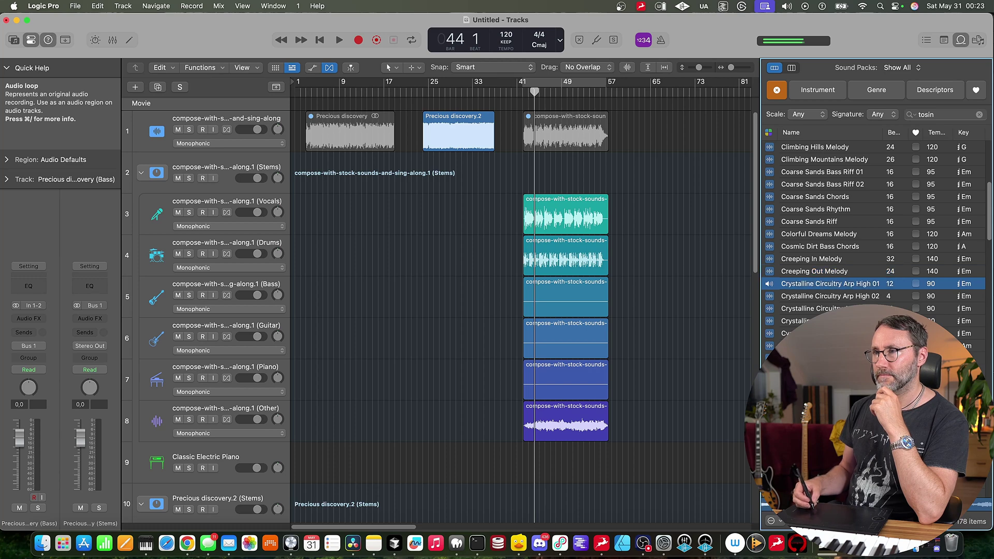
left_click(817, 311)
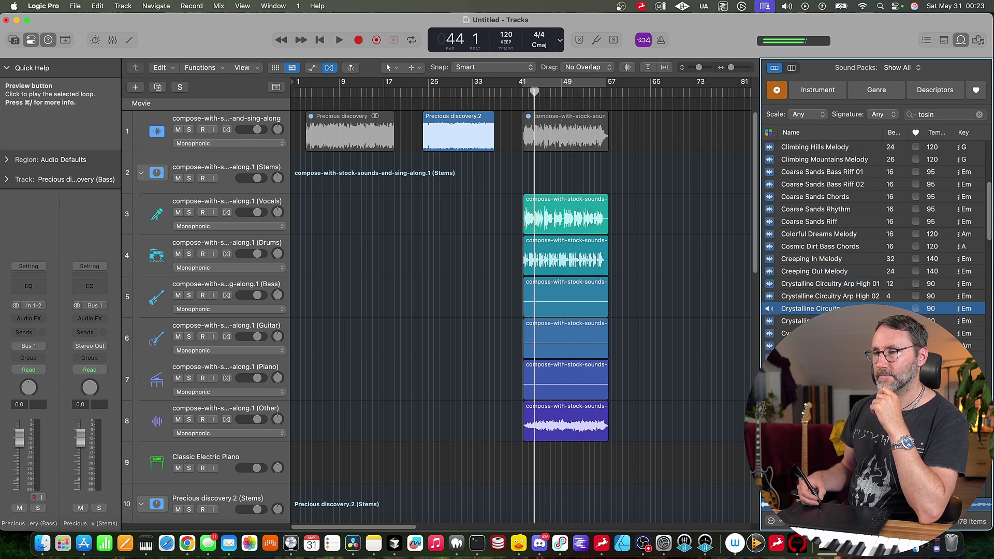
Stop the preview, then audition Cyclic Energy Melody through Engine Cycle Bass Rhythm 01.
left_click(769, 308)
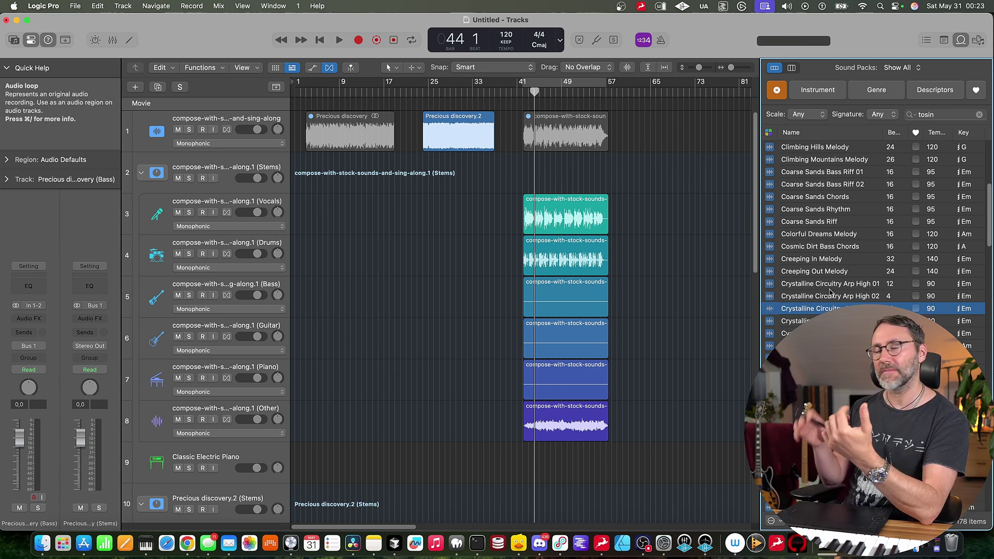
key("Down")
key("Down")
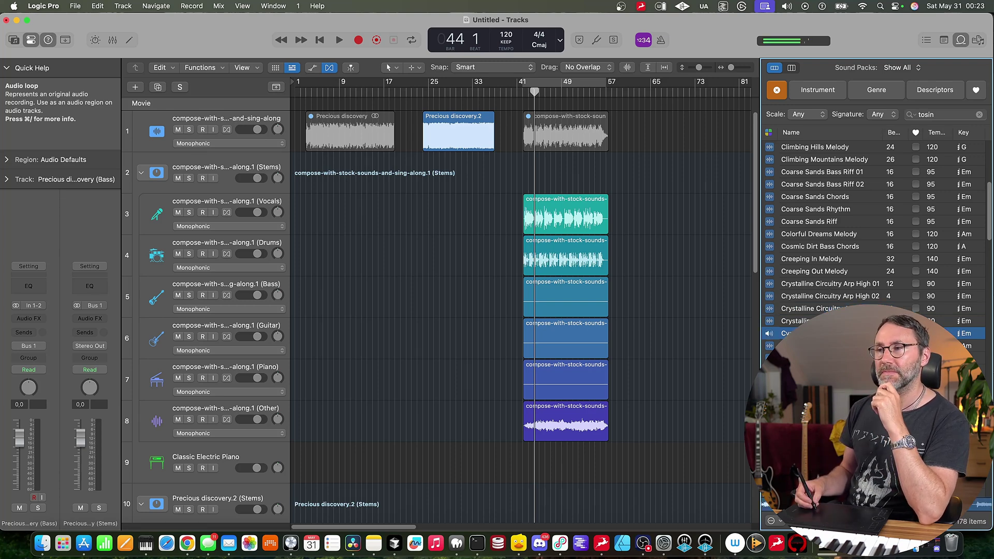
key("Down")
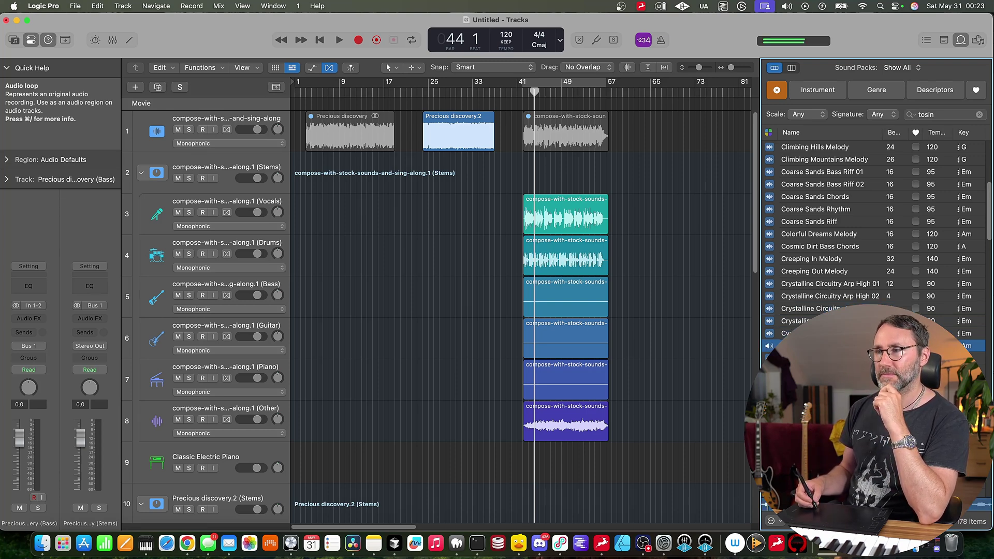
key("Down")
key("Down")
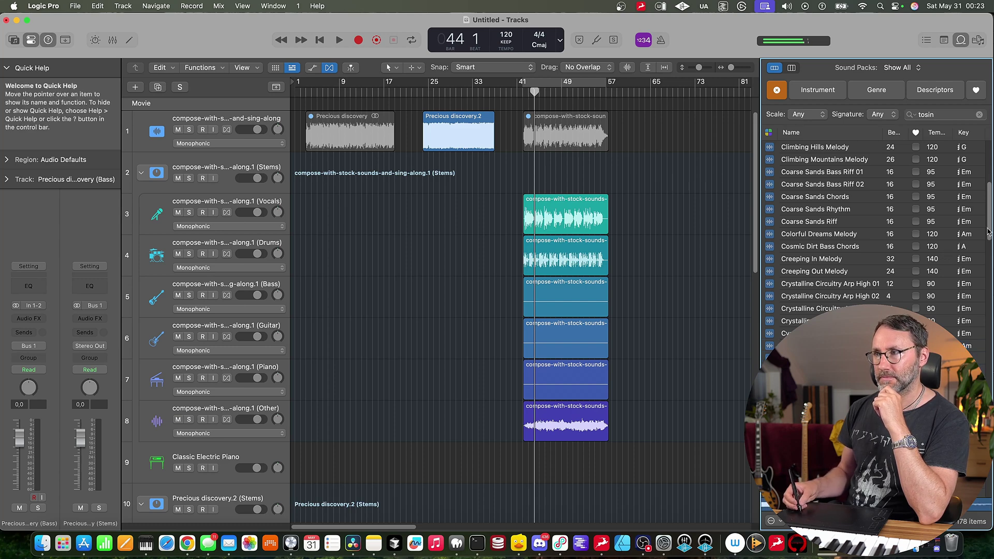
key("Down")
key("Down")
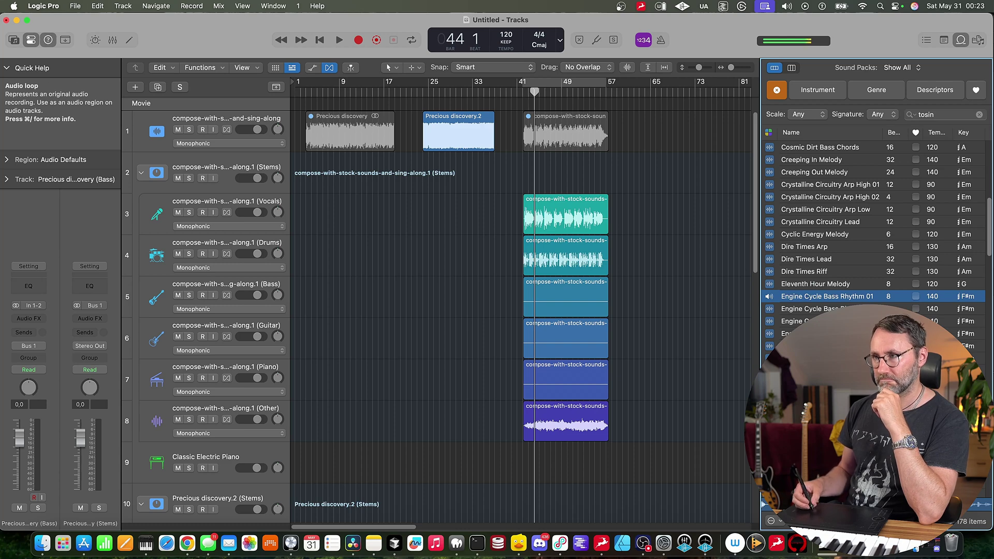
scroll(829, 248, "down", 10)
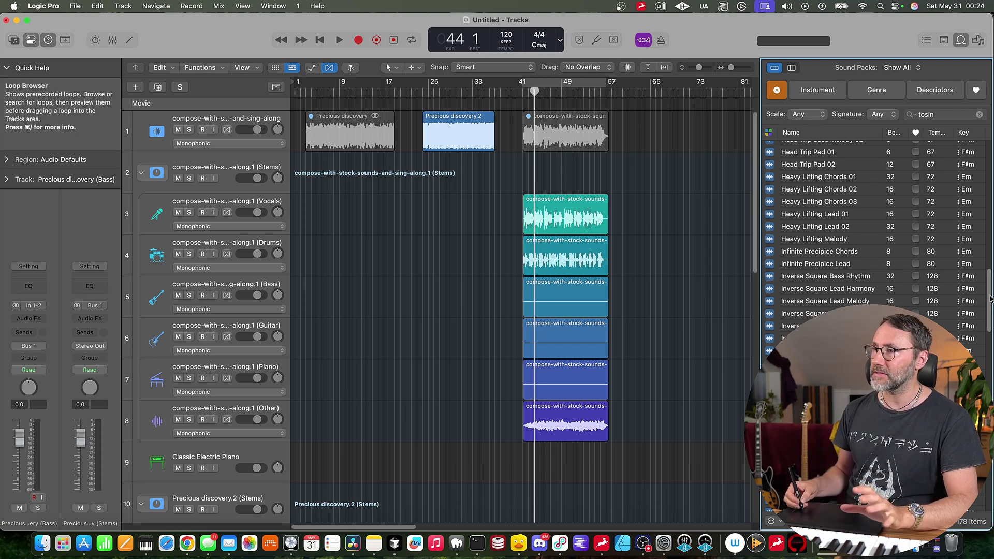
left_click_drag(990, 297, 990, 166)
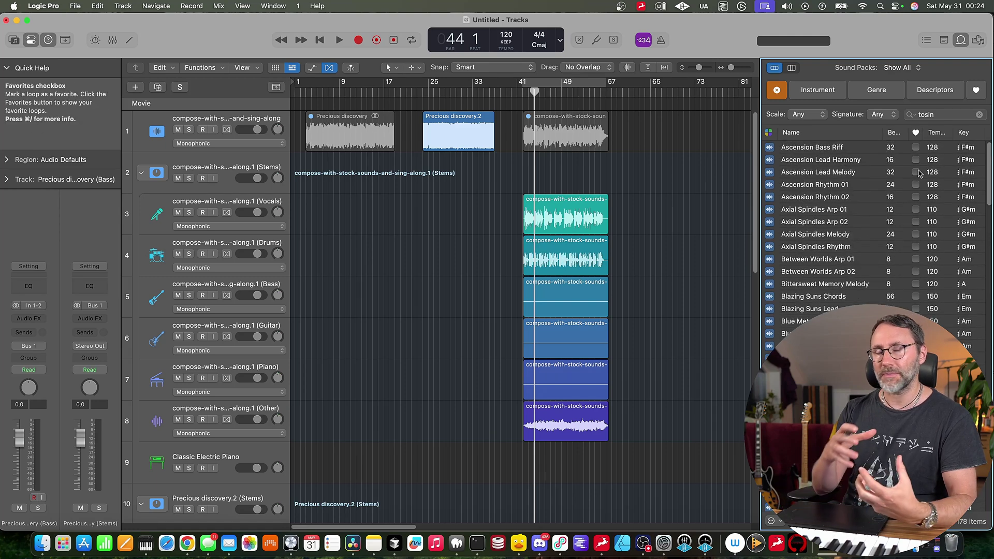